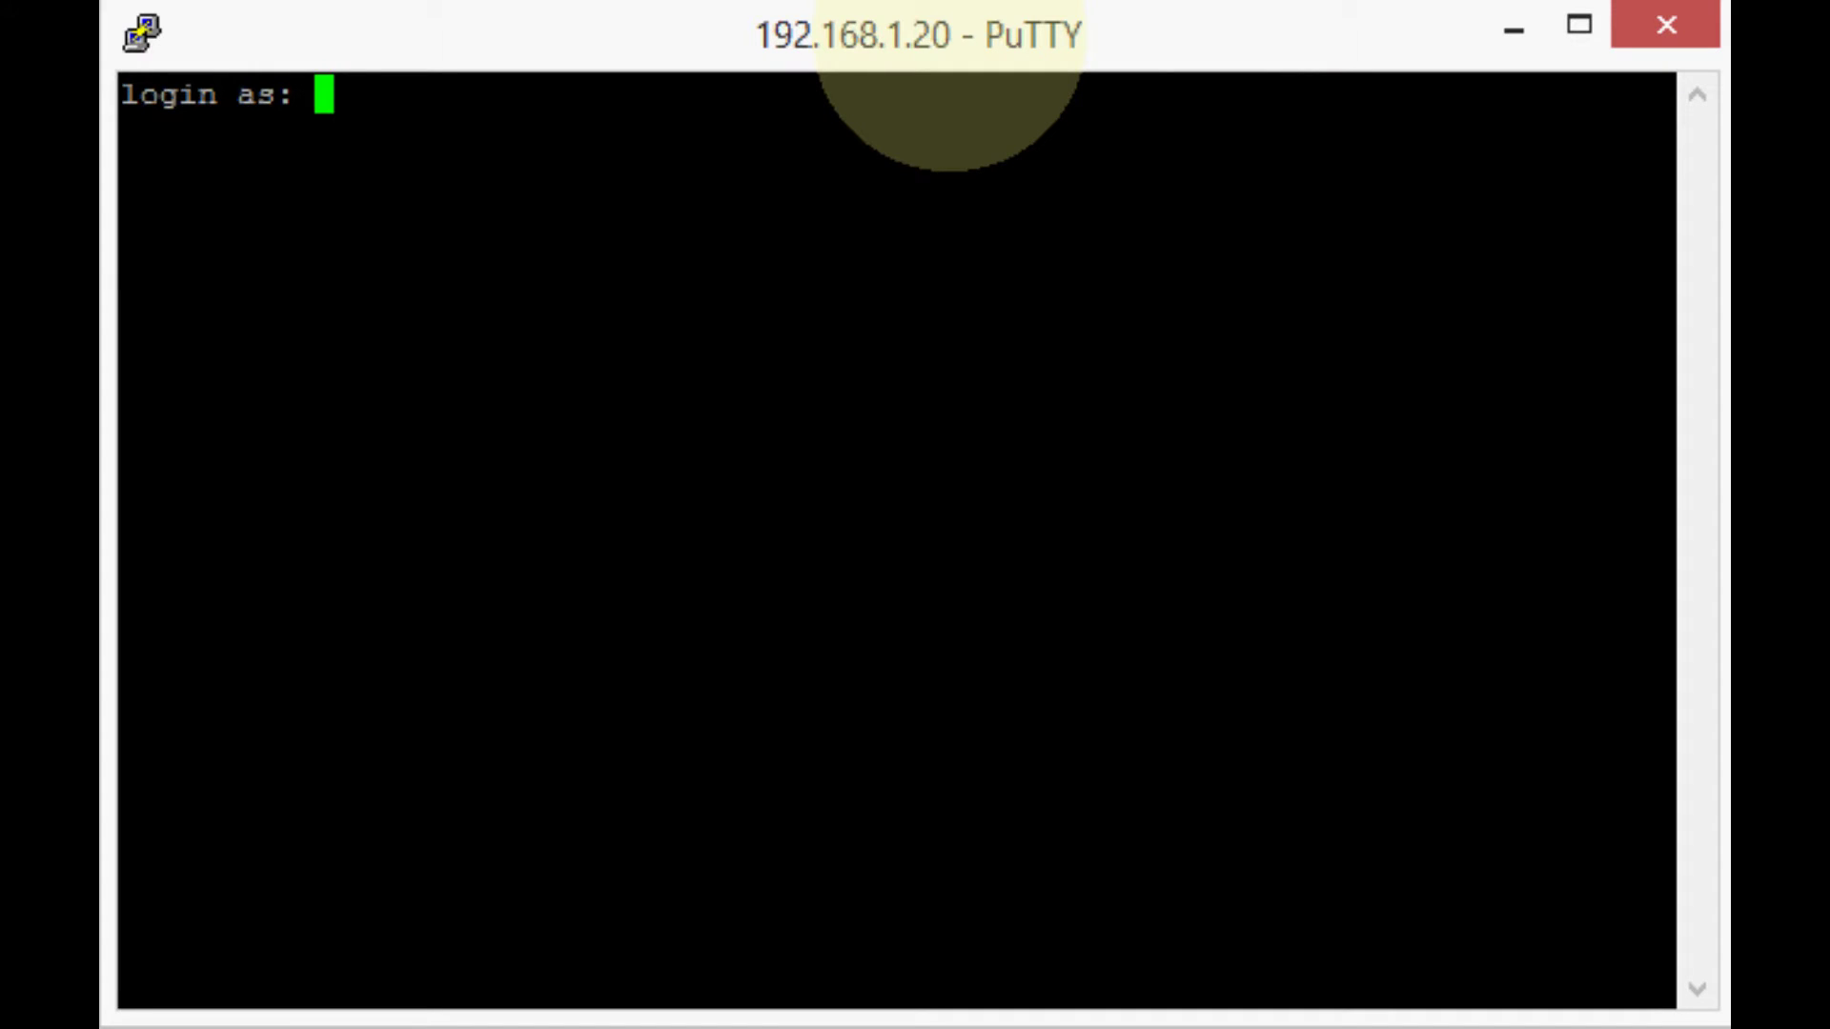
# Log in to the Gargoyle router as root with the account password.
pyautogui.write('root')
pyautogui.press('Return')
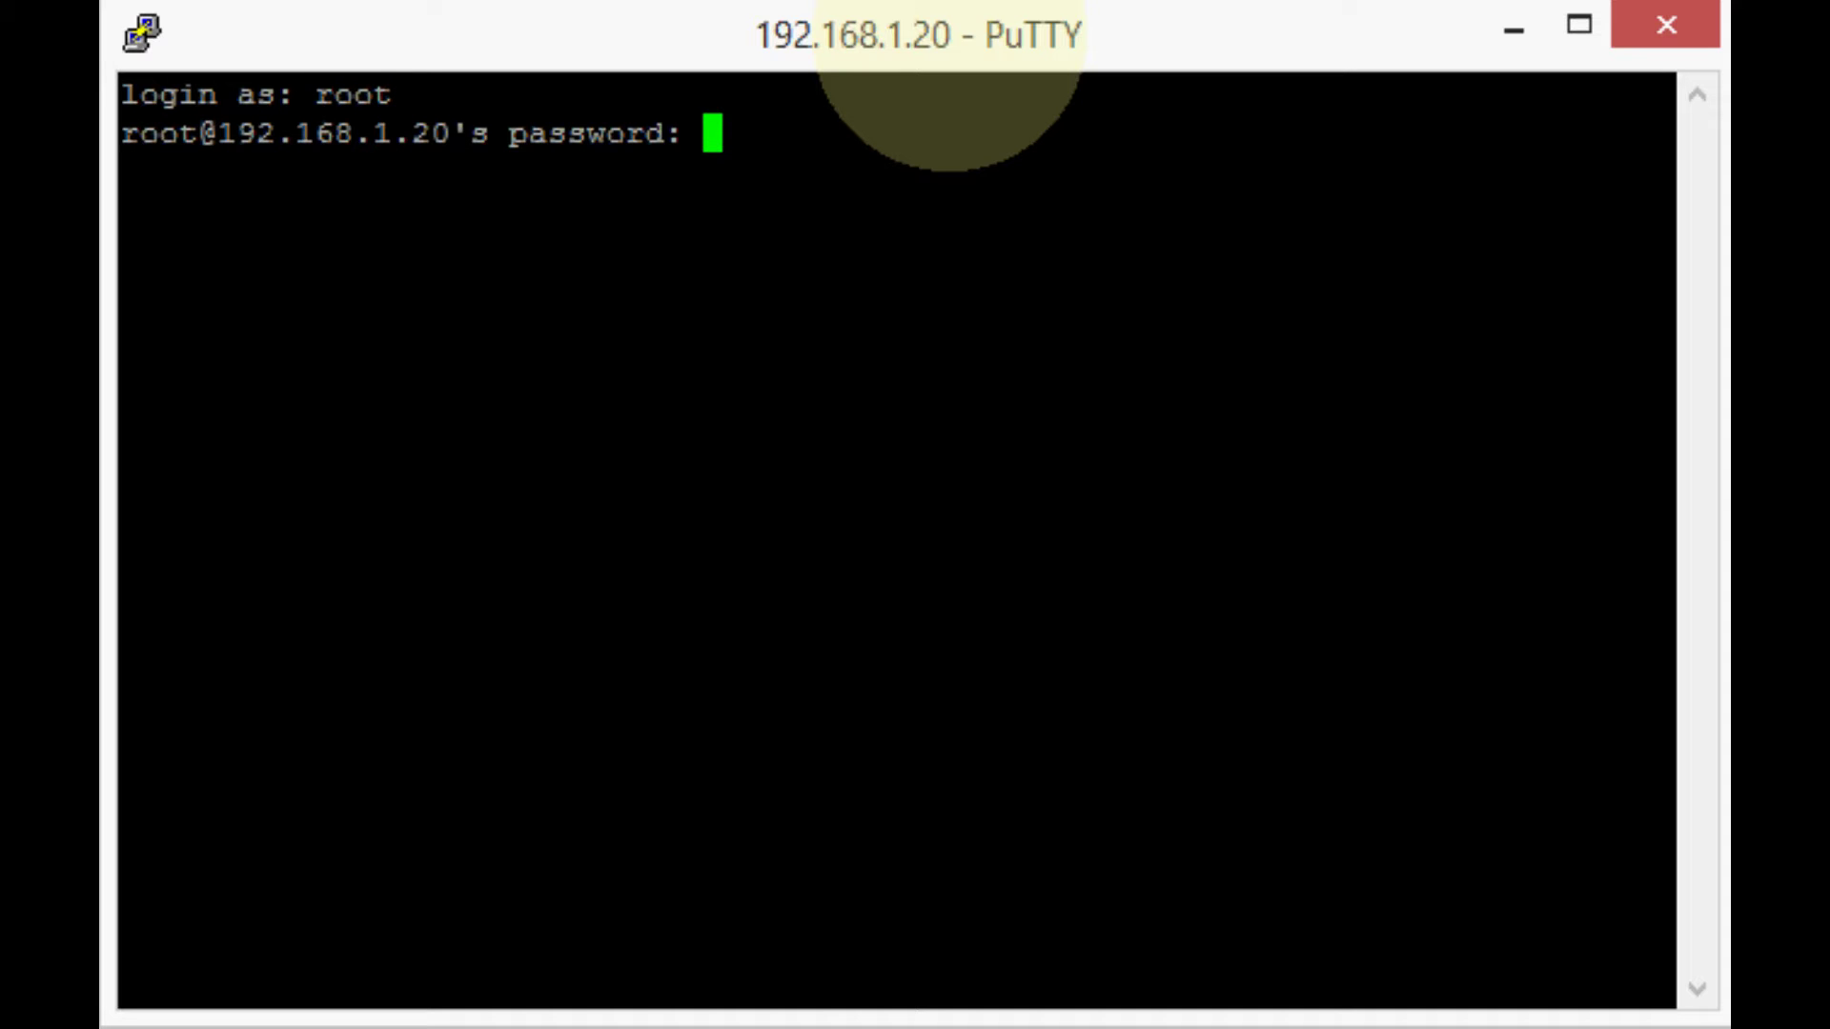
pyautogui.press('Return')
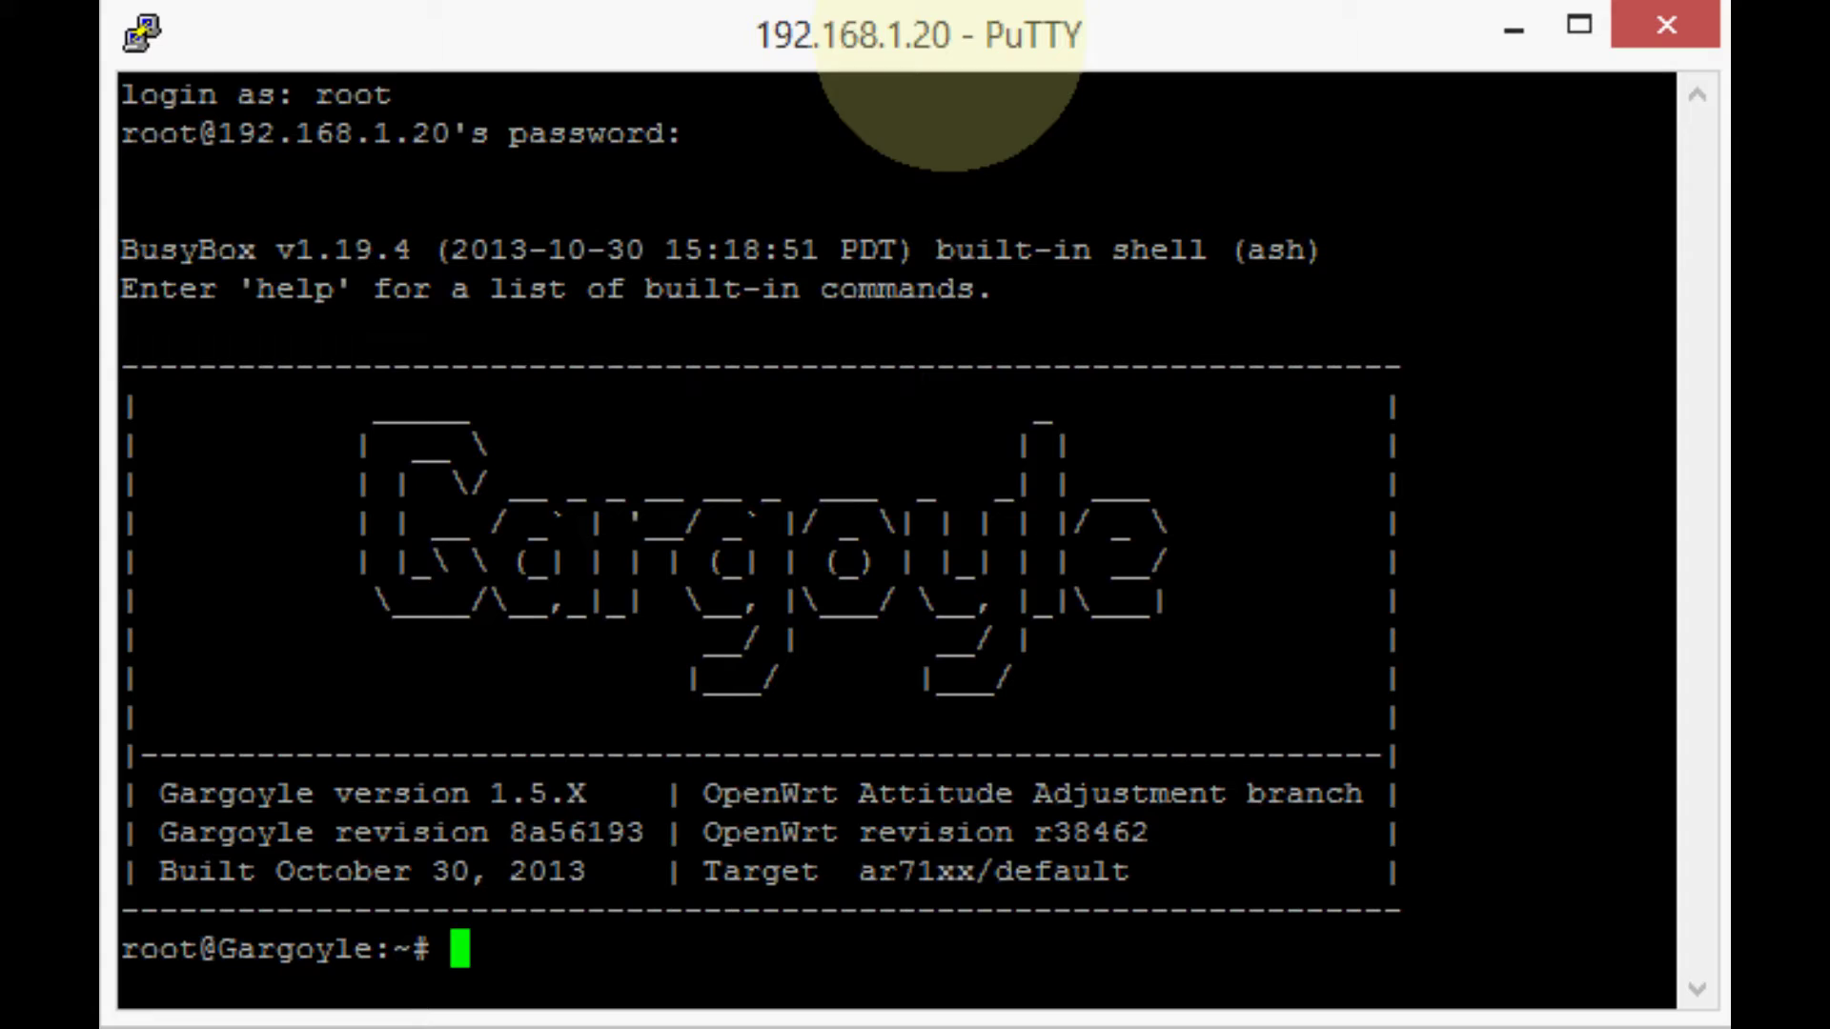
# Highlight the OpenWrt revision and ar71xx target in the banner, then clear the terminal.
pyautogui.moveTo(705, 793); pyautogui.dragTo(705, 834)
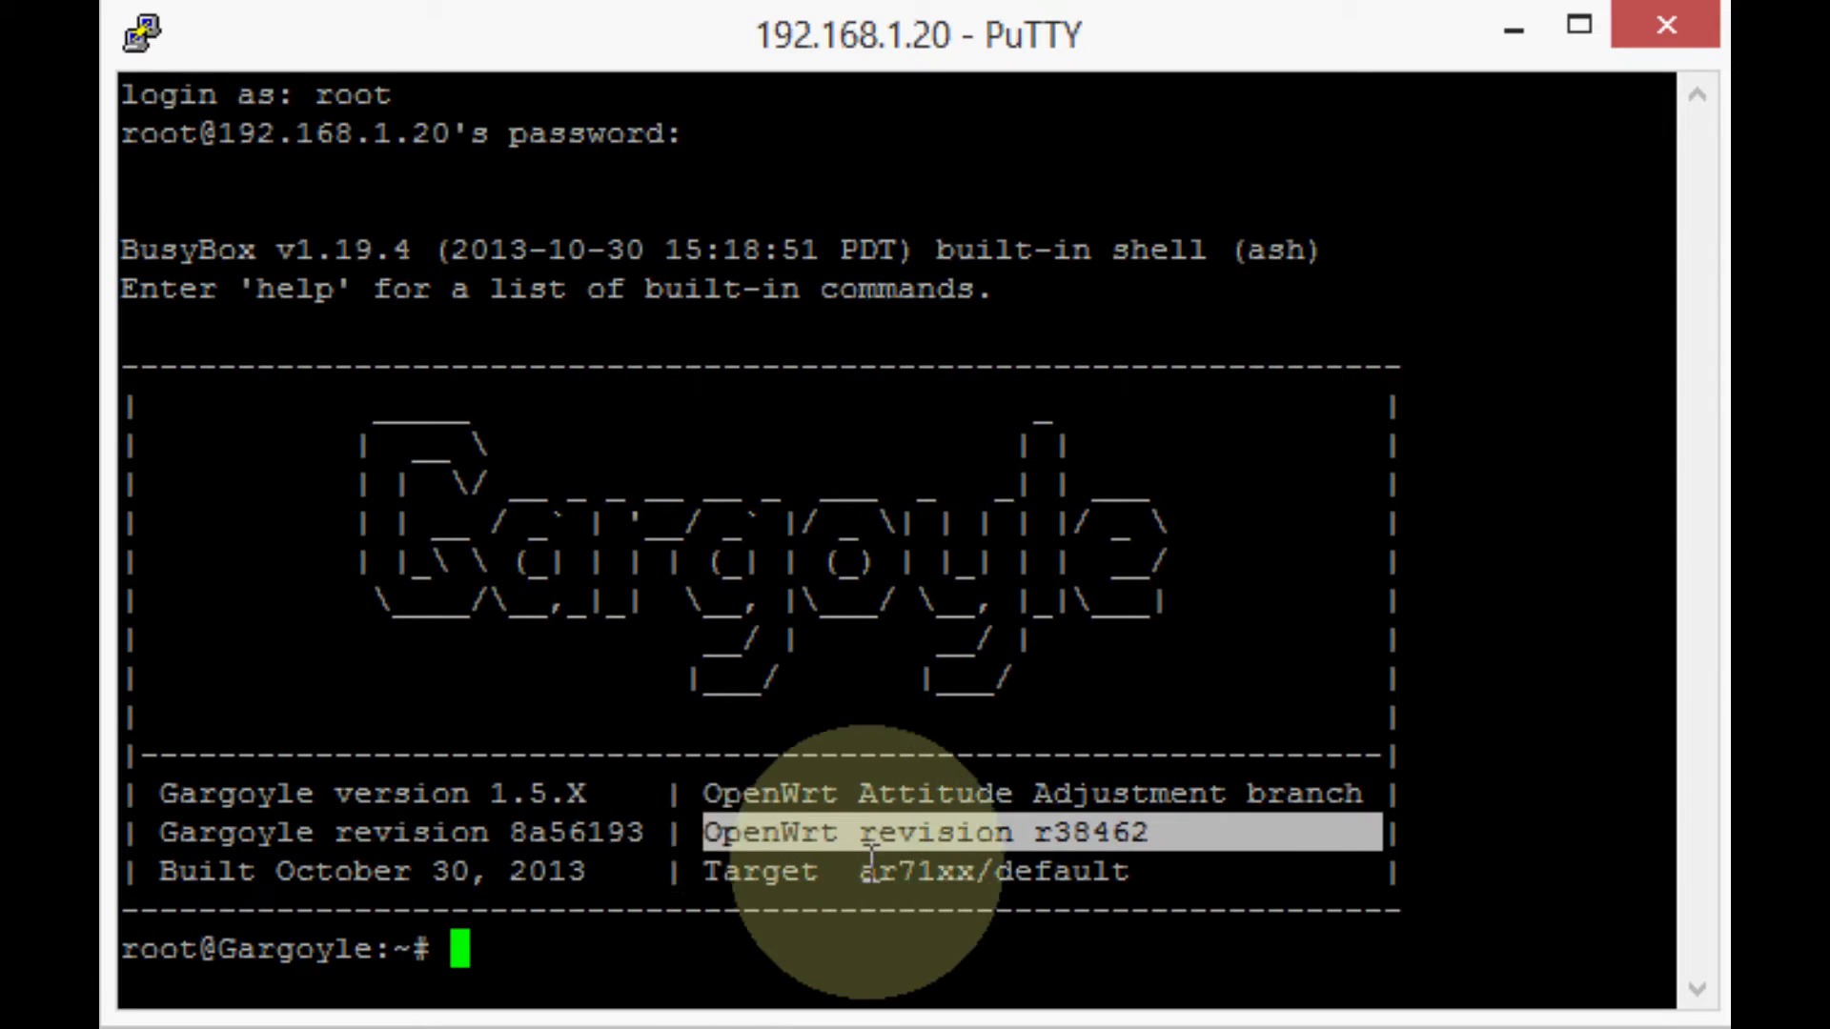
pyautogui.moveTo(870, 863); pyautogui.dragTo(990, 872)
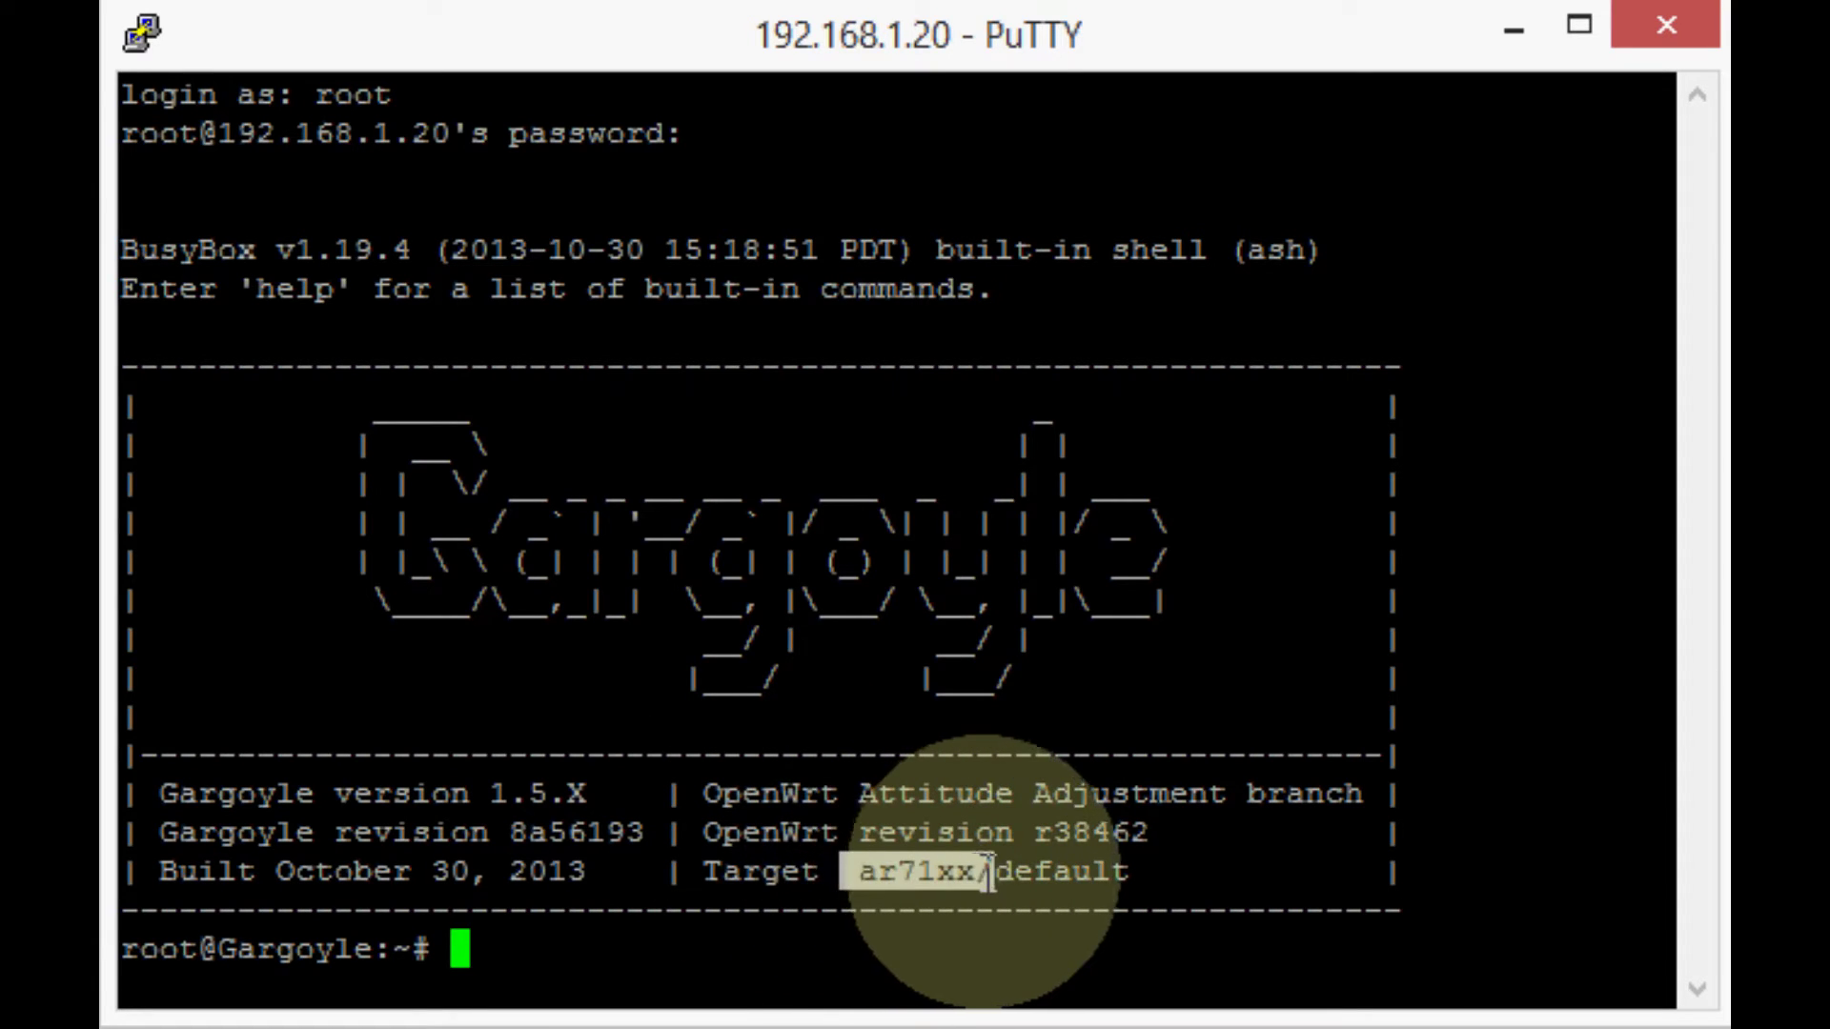
pyautogui.click(857, 875)
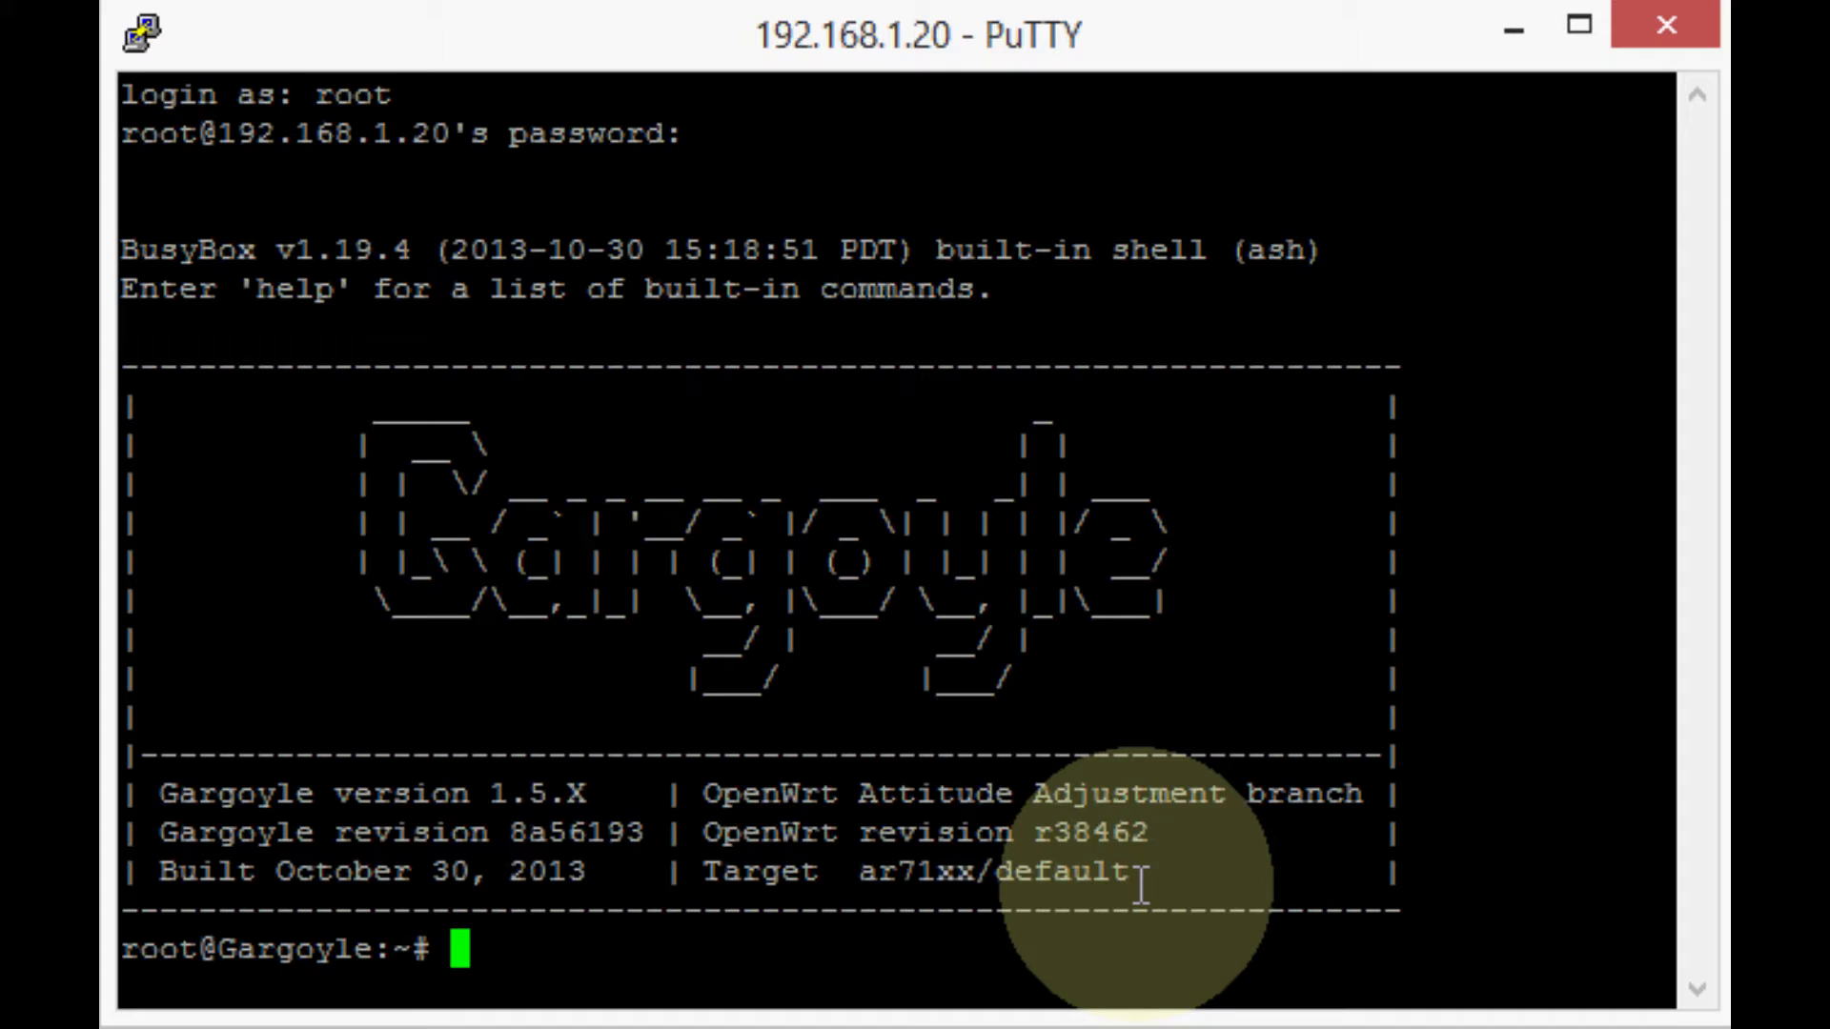
pyautogui.write('clear')
pyautogui.press('Return')
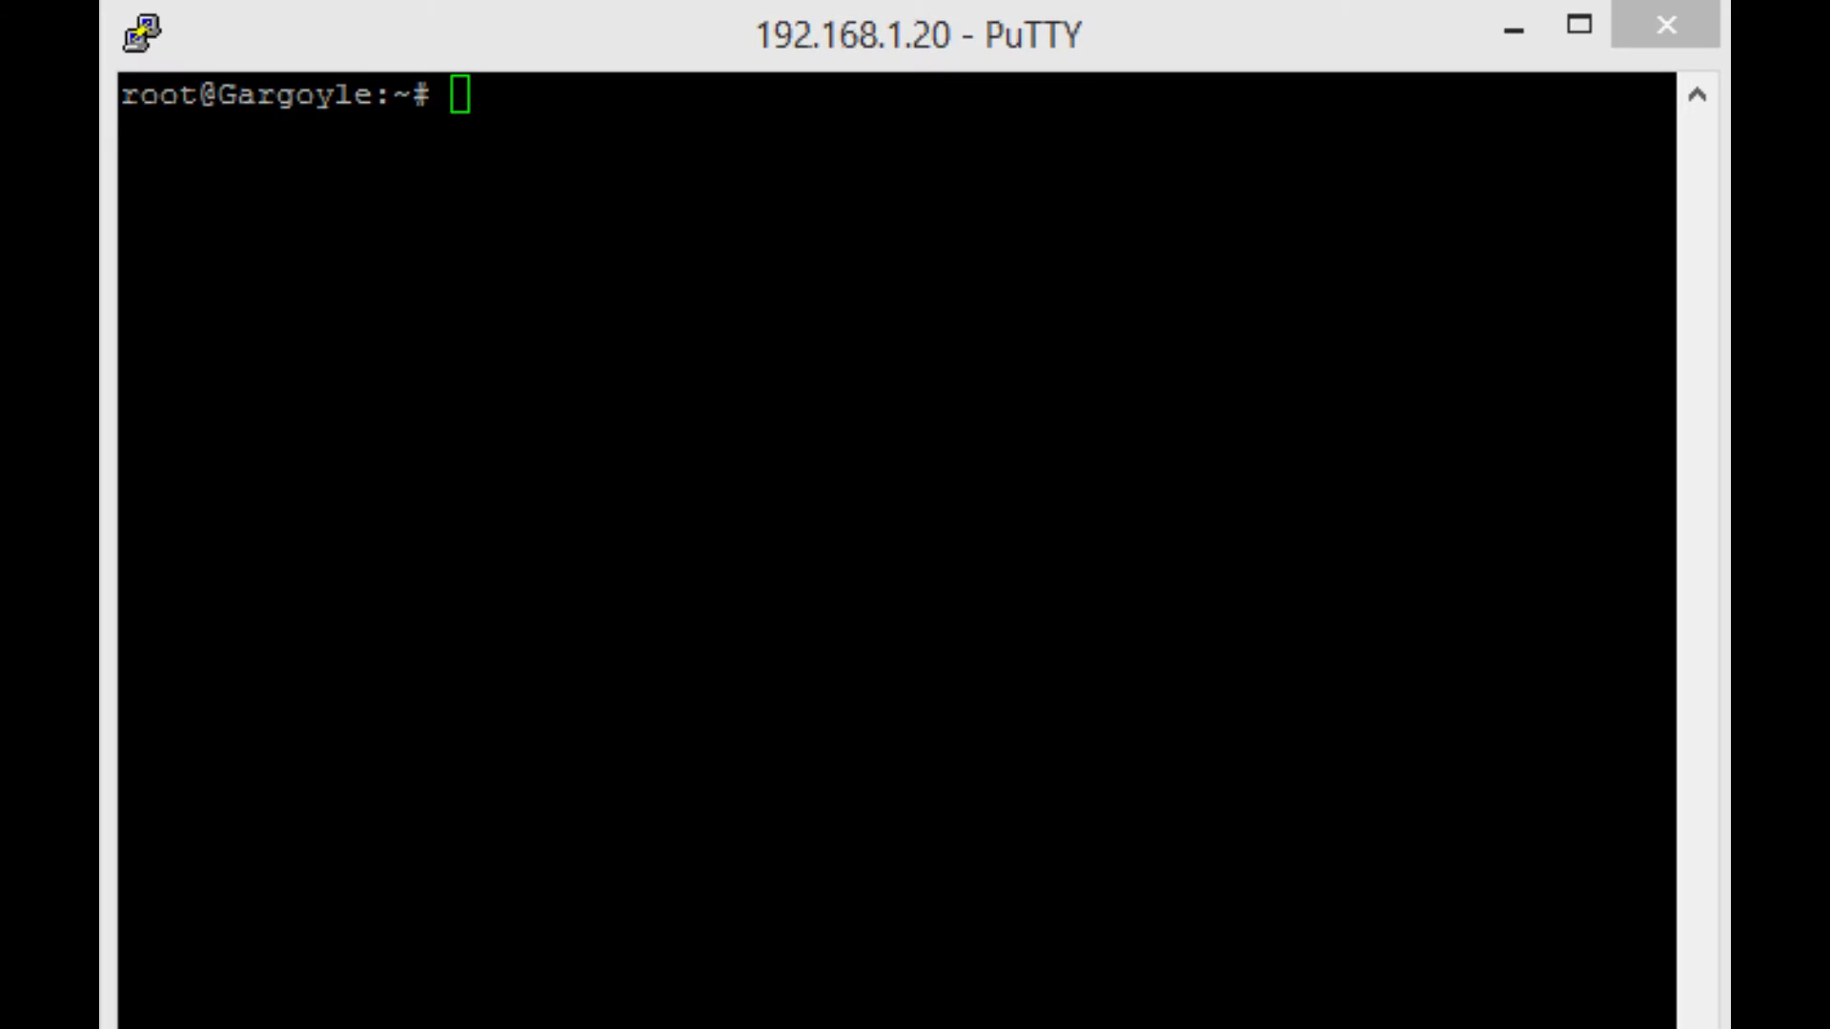
# Paste the radio0 hwmode command, try bg, g, bgn and an, and run it with 11b.
pyautogui.click(755, 286)
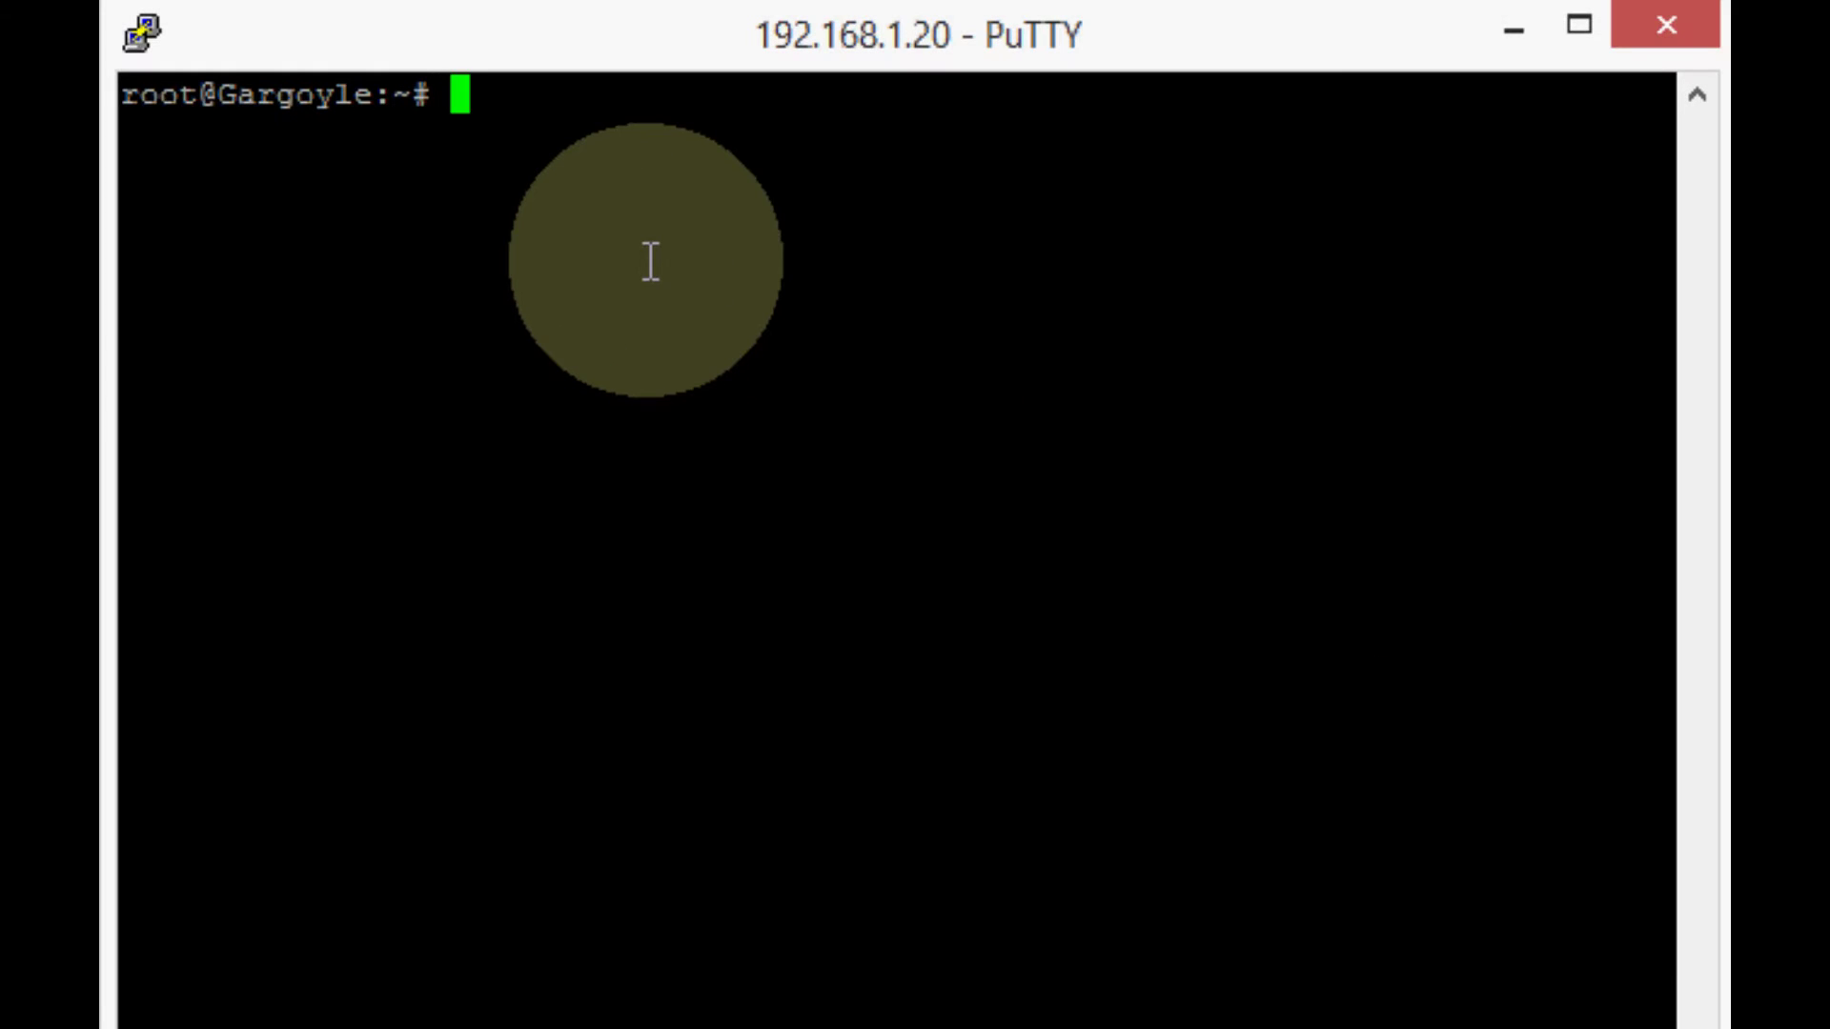
pyautogui.rightClick(661, 213)
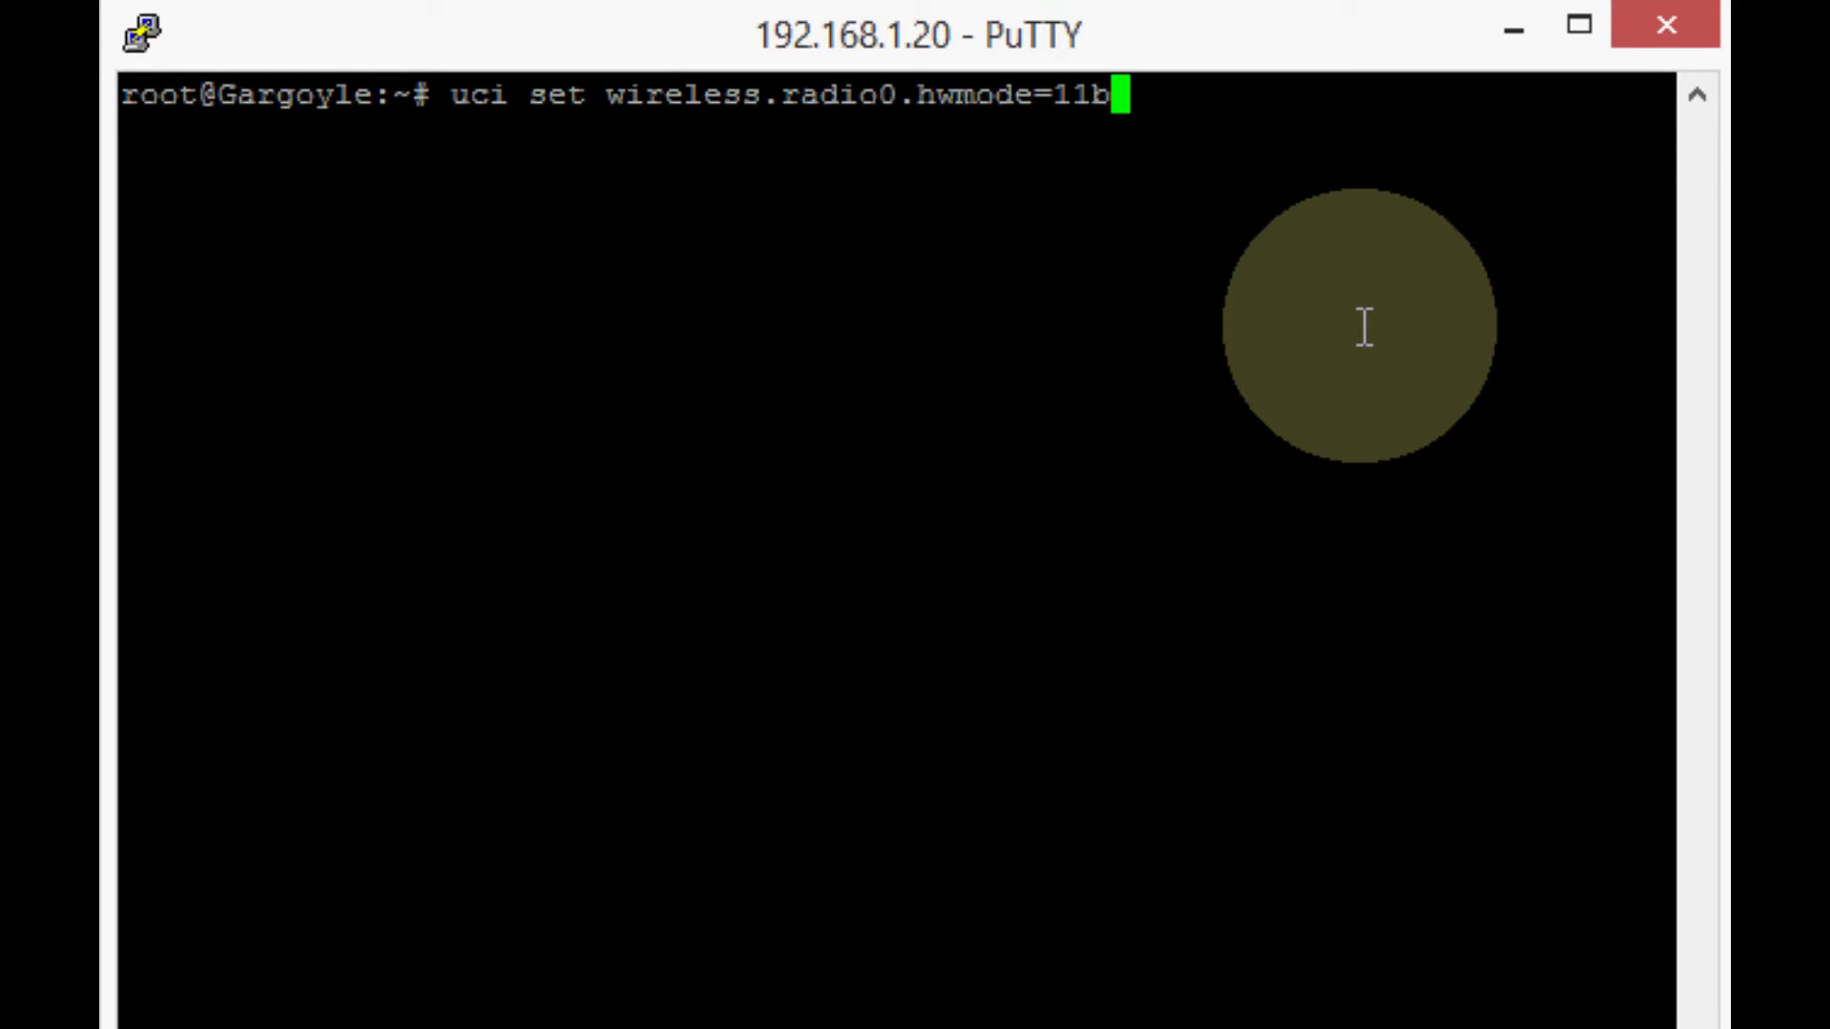
pyautogui.press('BackSpace')
pyautogui.write('bg')
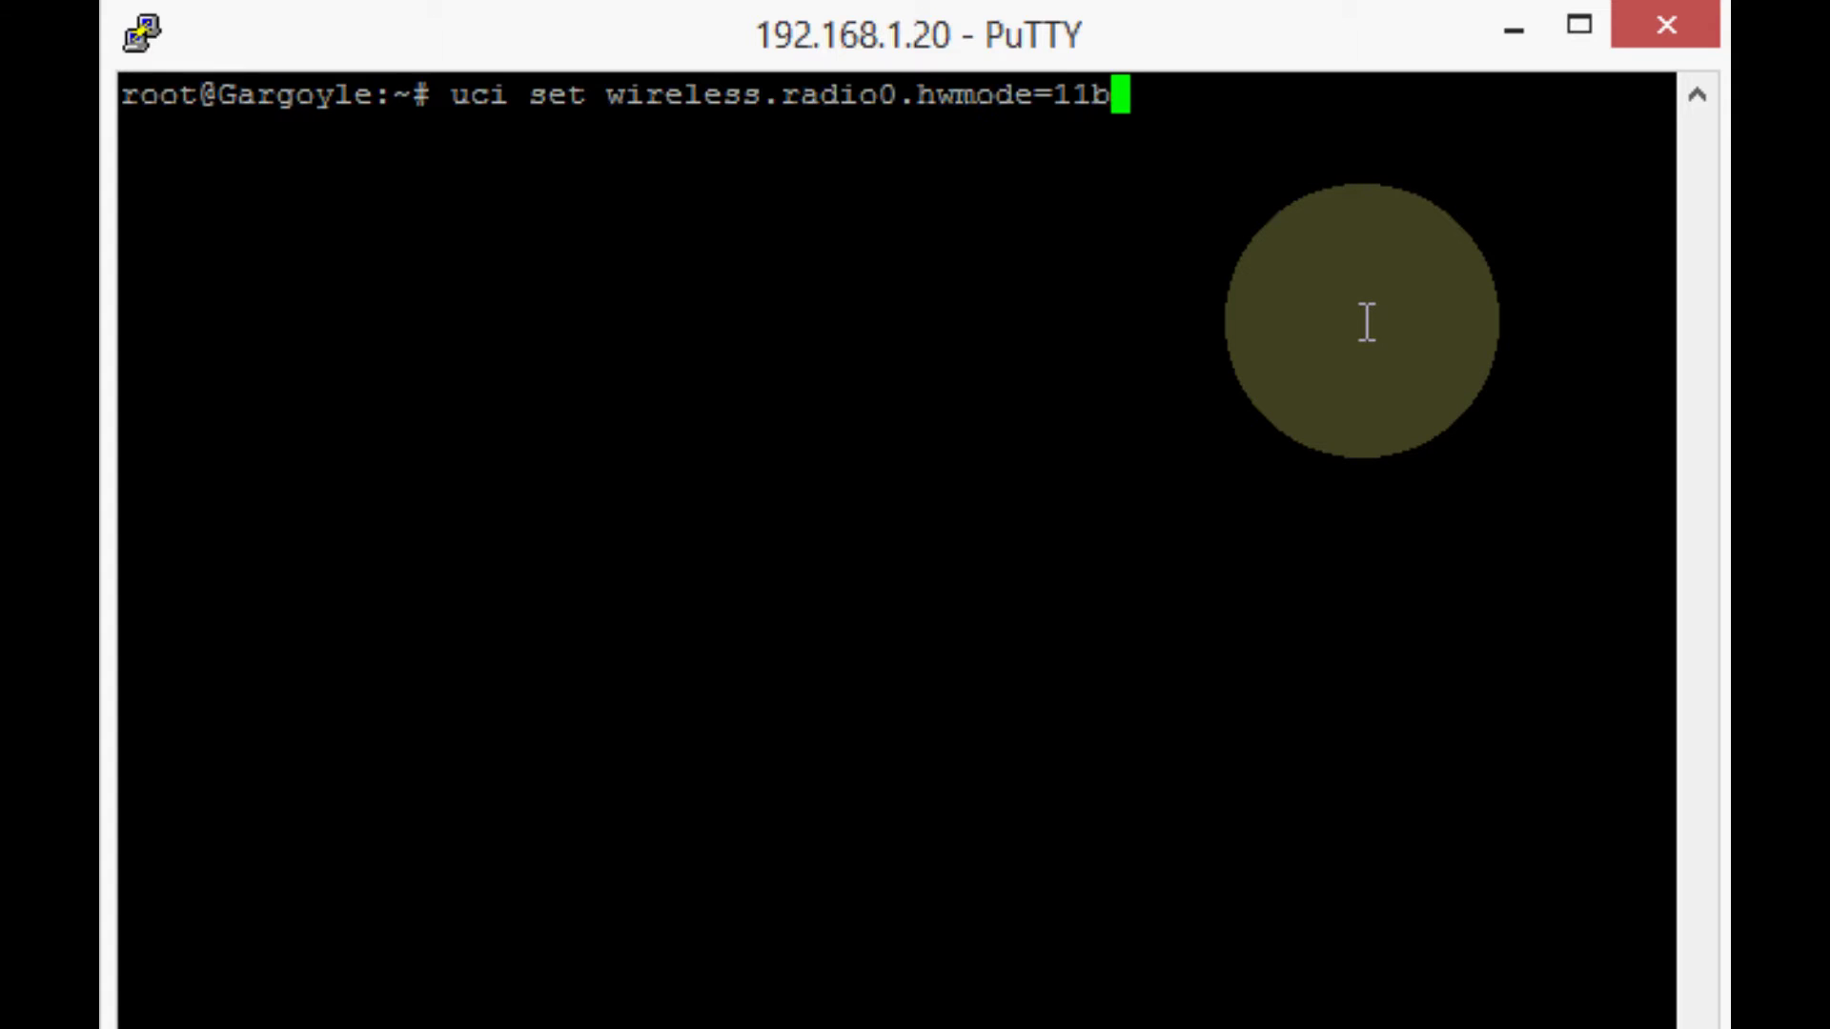
pyautogui.press('BackSpace')
pyautogui.press('BackSpace')
pyautogui.write('g')
pyautogui.press('BackSpace')
pyautogui.write('g')
pyautogui.press('BackSpace')
pyautogui.write('bgn')
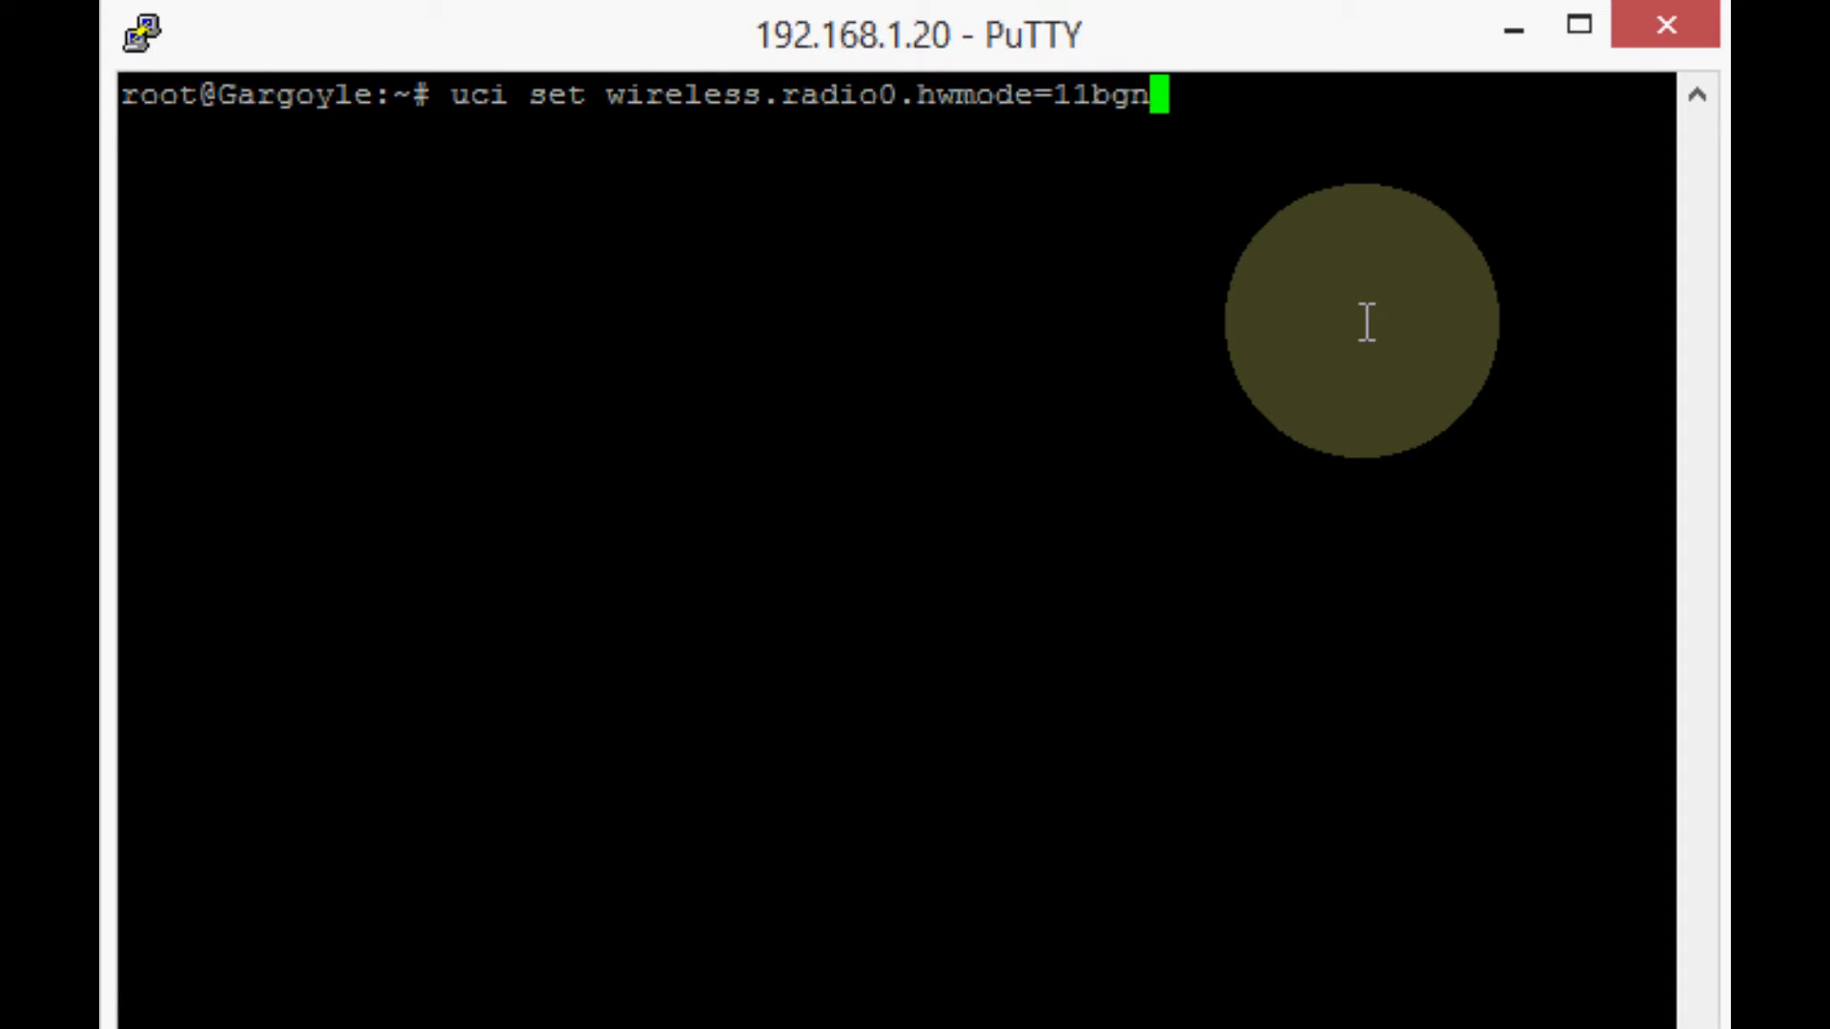
pyautogui.press('BackSpace')
pyautogui.press('BackSpace')
pyautogui.press('BackSpace')
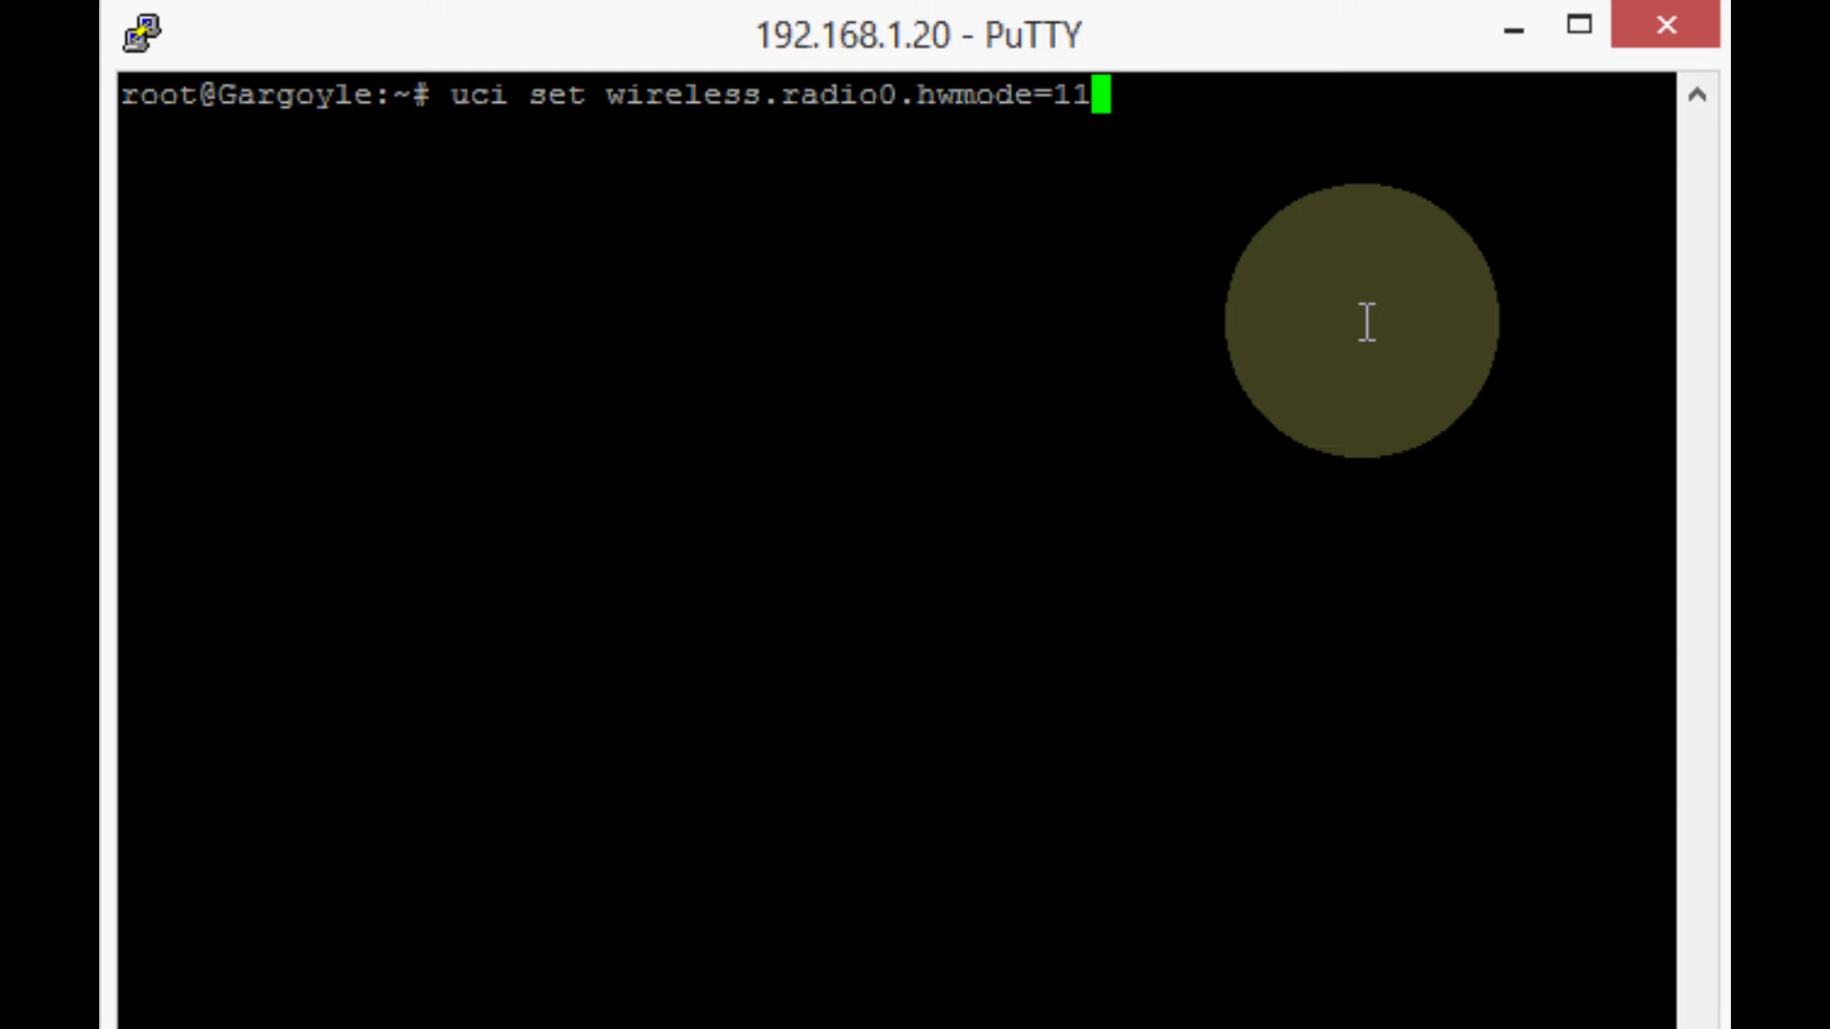
pyautogui.write('an')
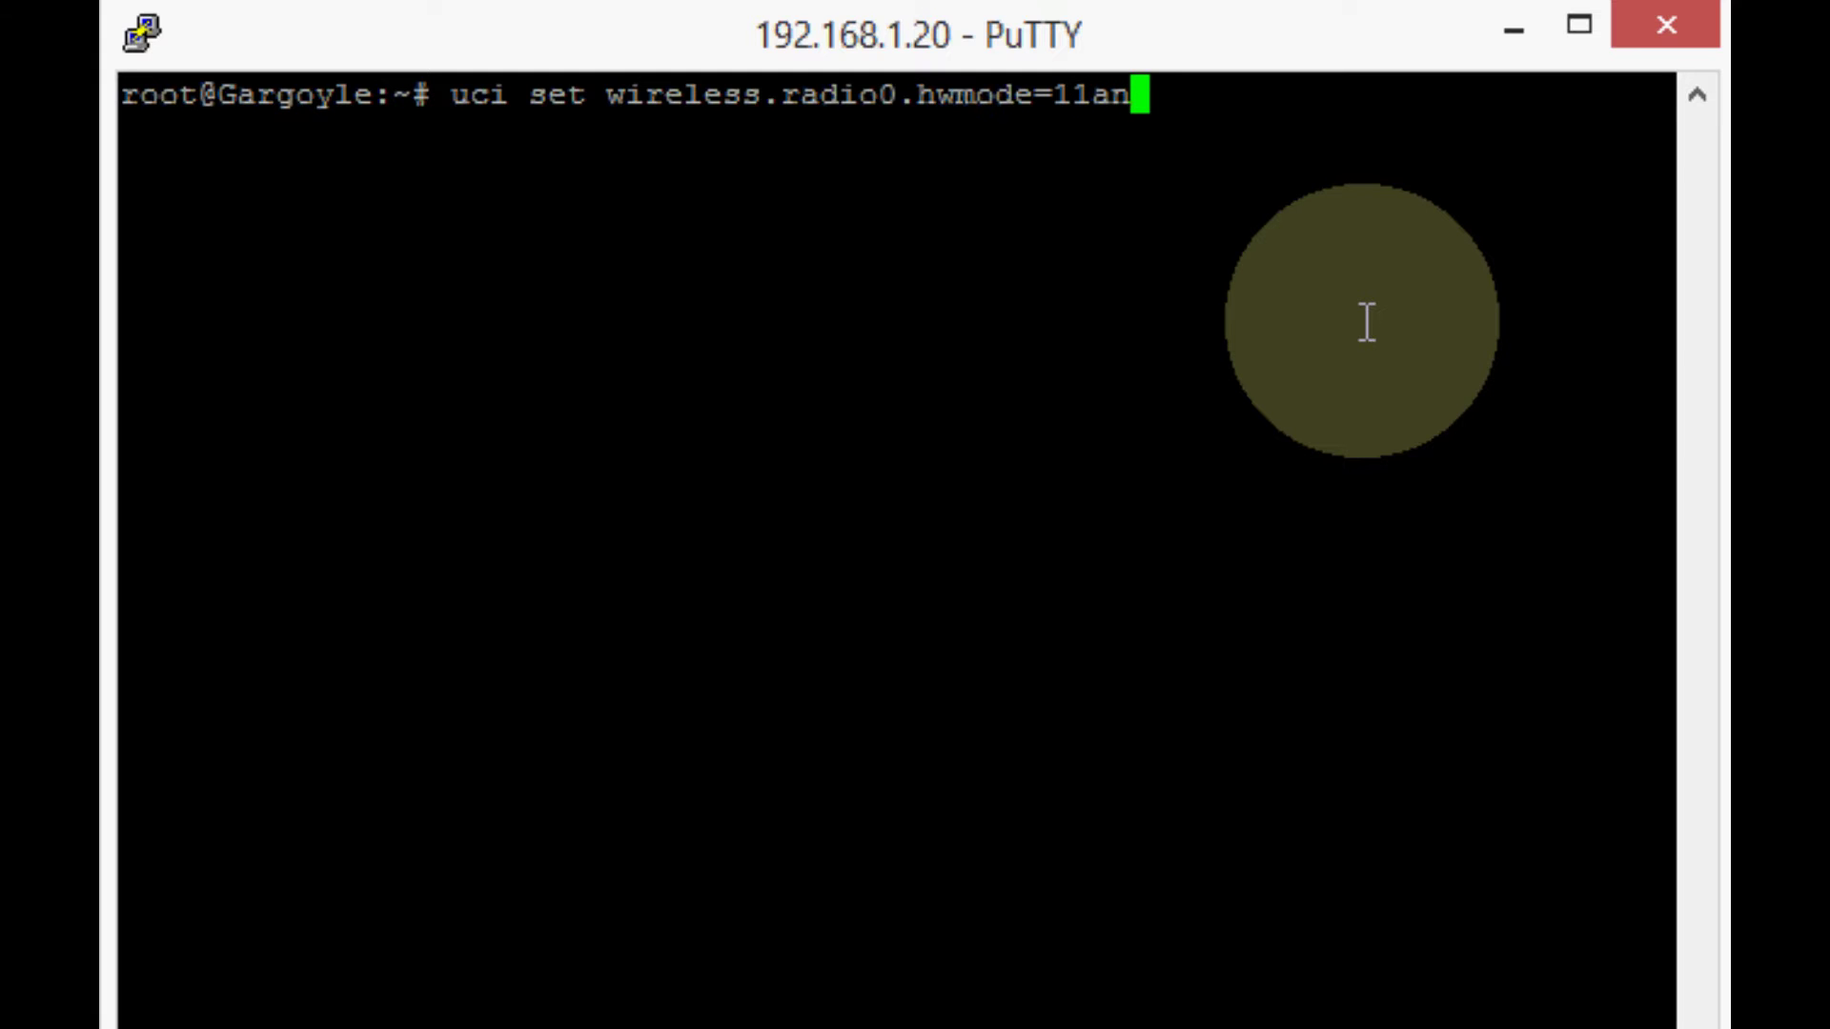
pyautogui.press('BackSpace')
pyautogui.press('BackSpace')
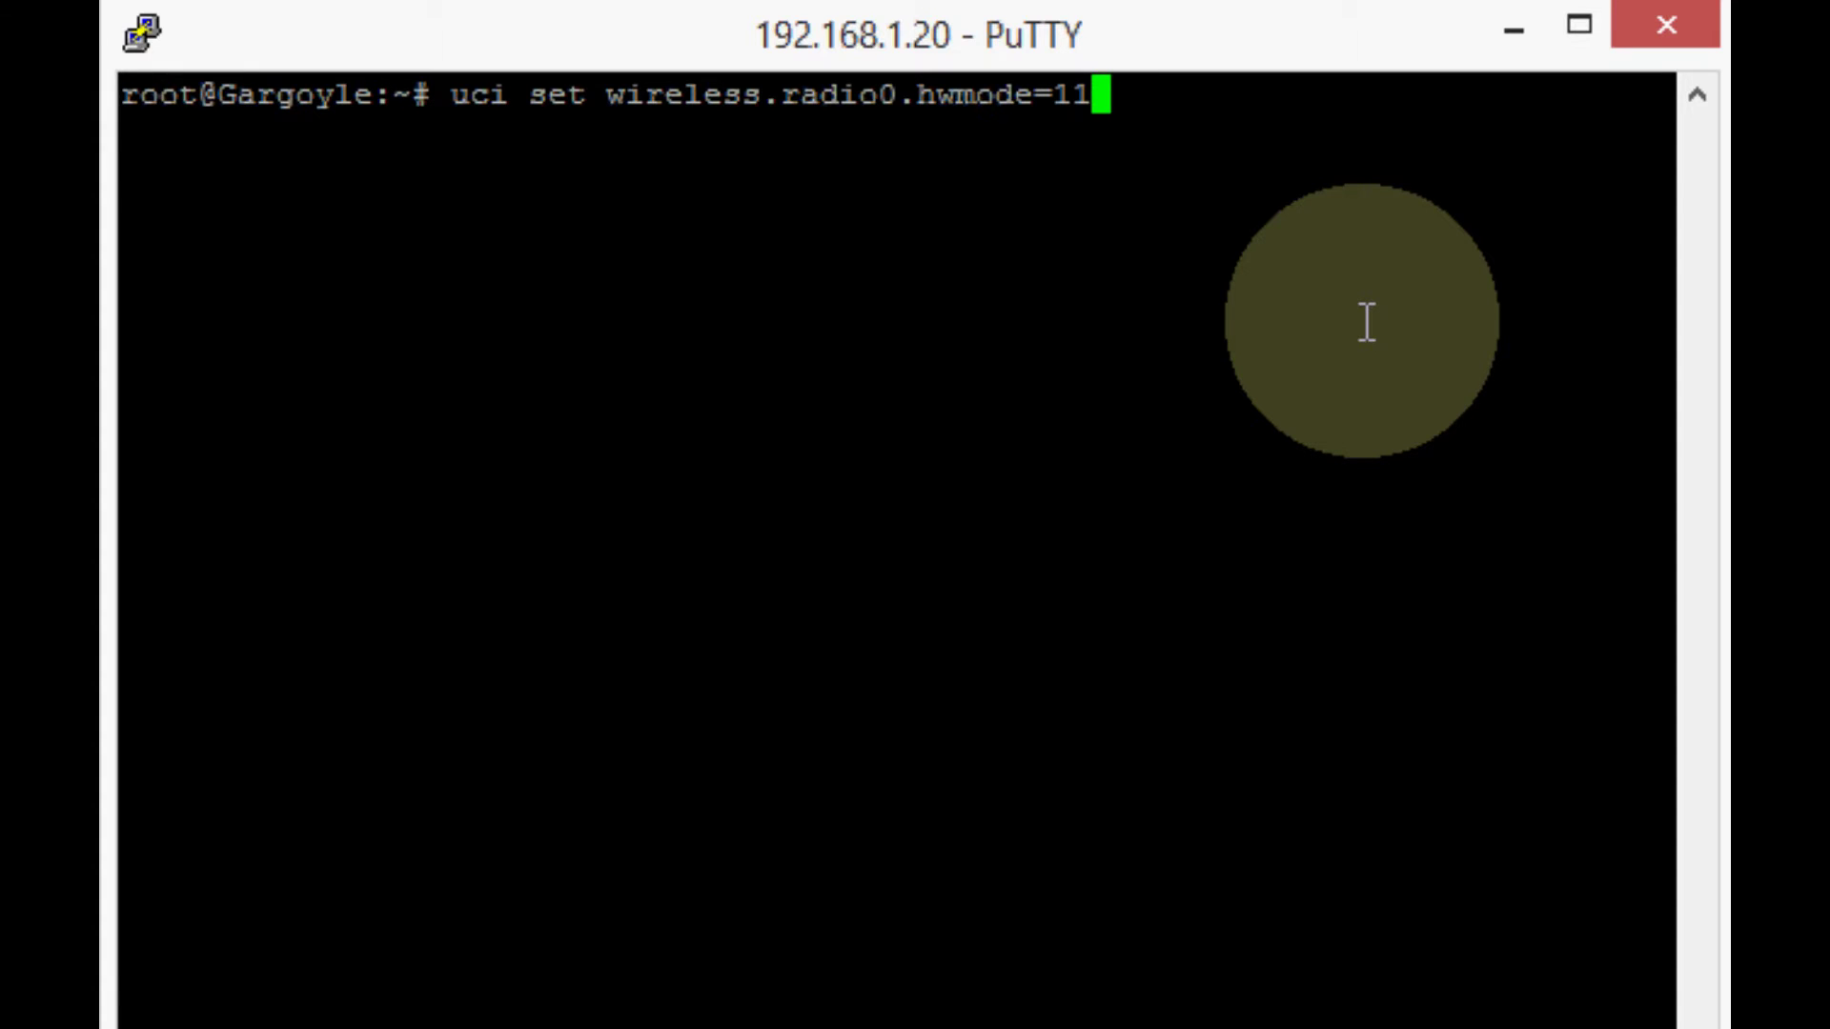
pyautogui.write('b')
pyautogui.press('Return')
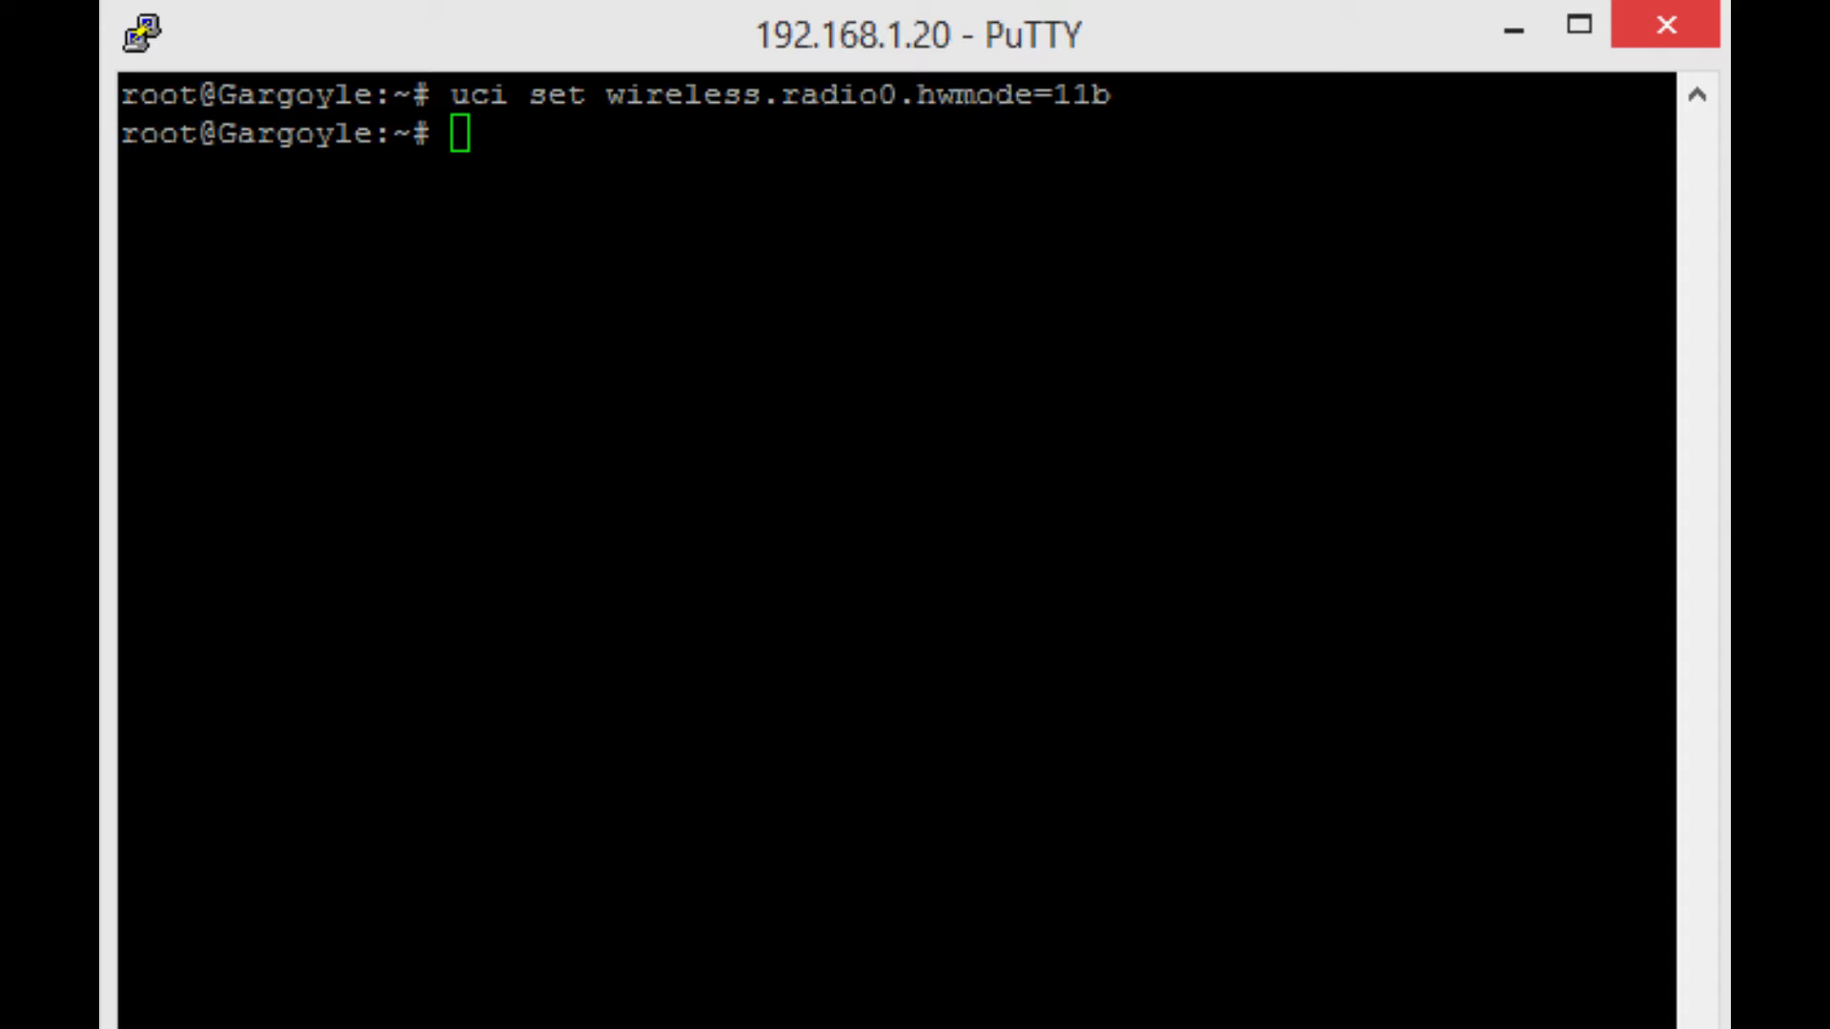
# Paste and run 'uci set wireless.radio0.basic_rate=1'.
pyautogui.rightClick(775, 238)
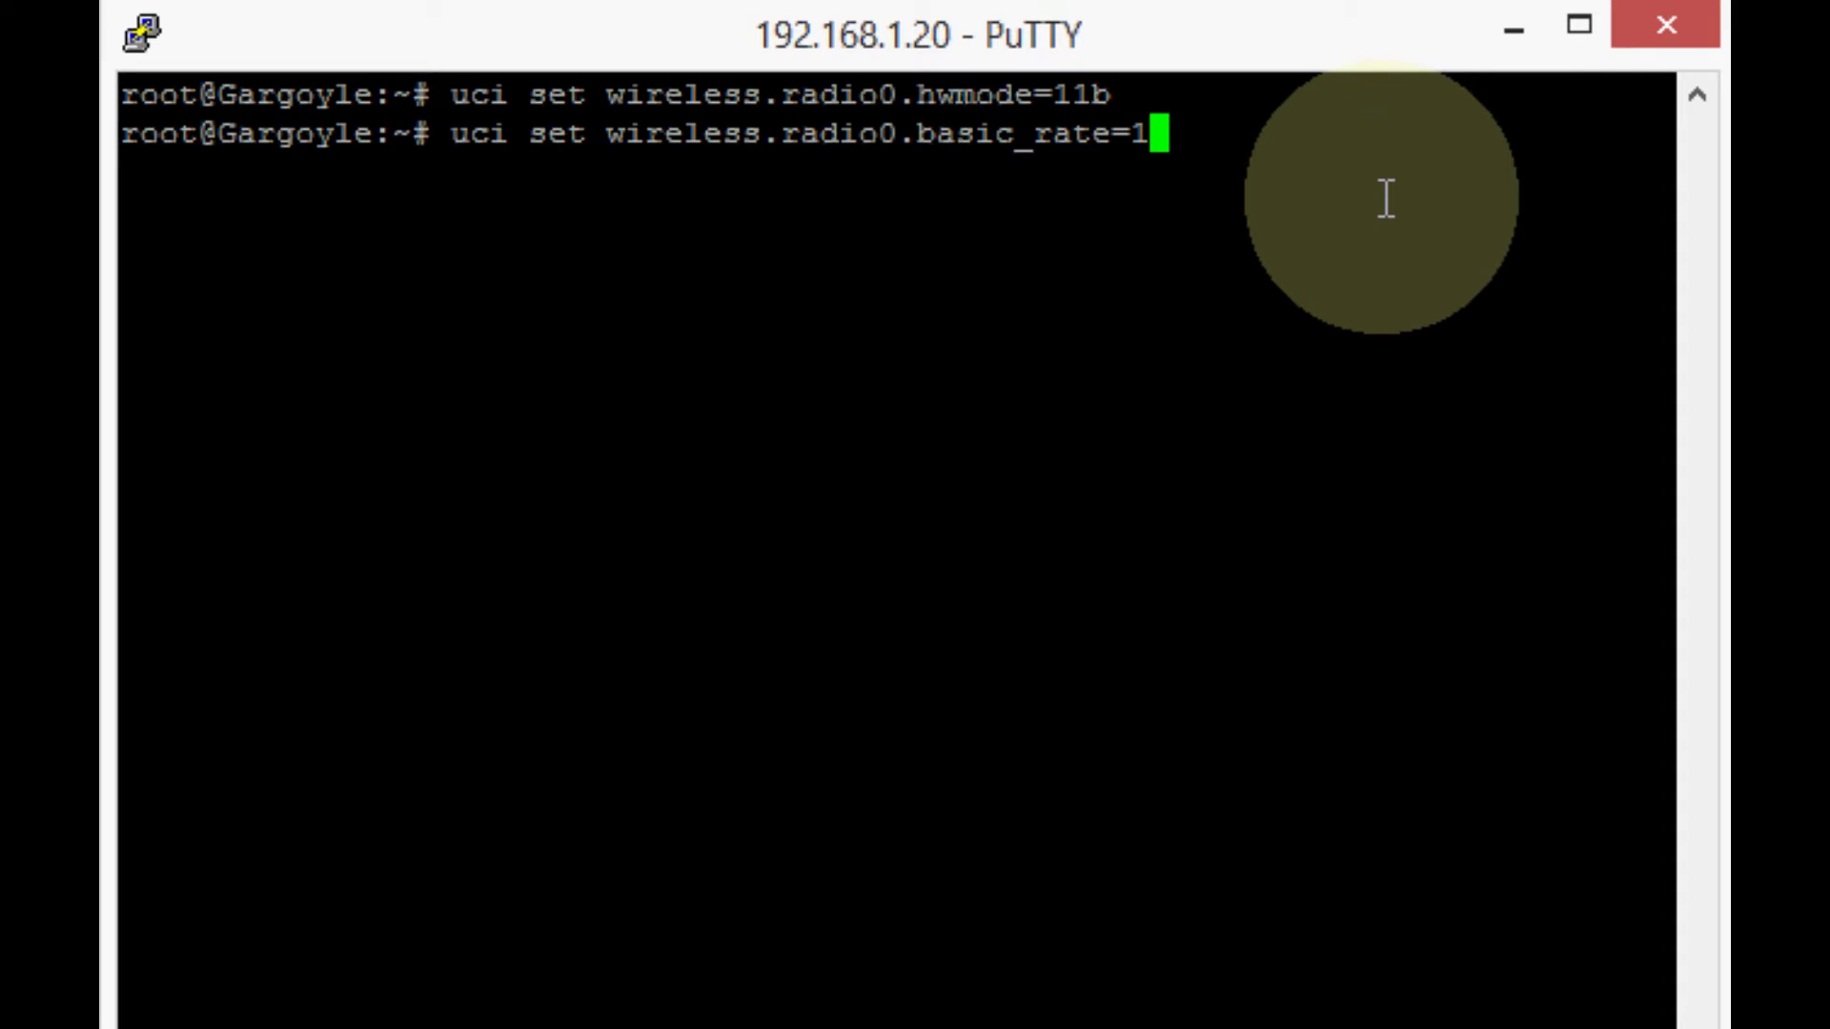
pyautogui.press('Return')
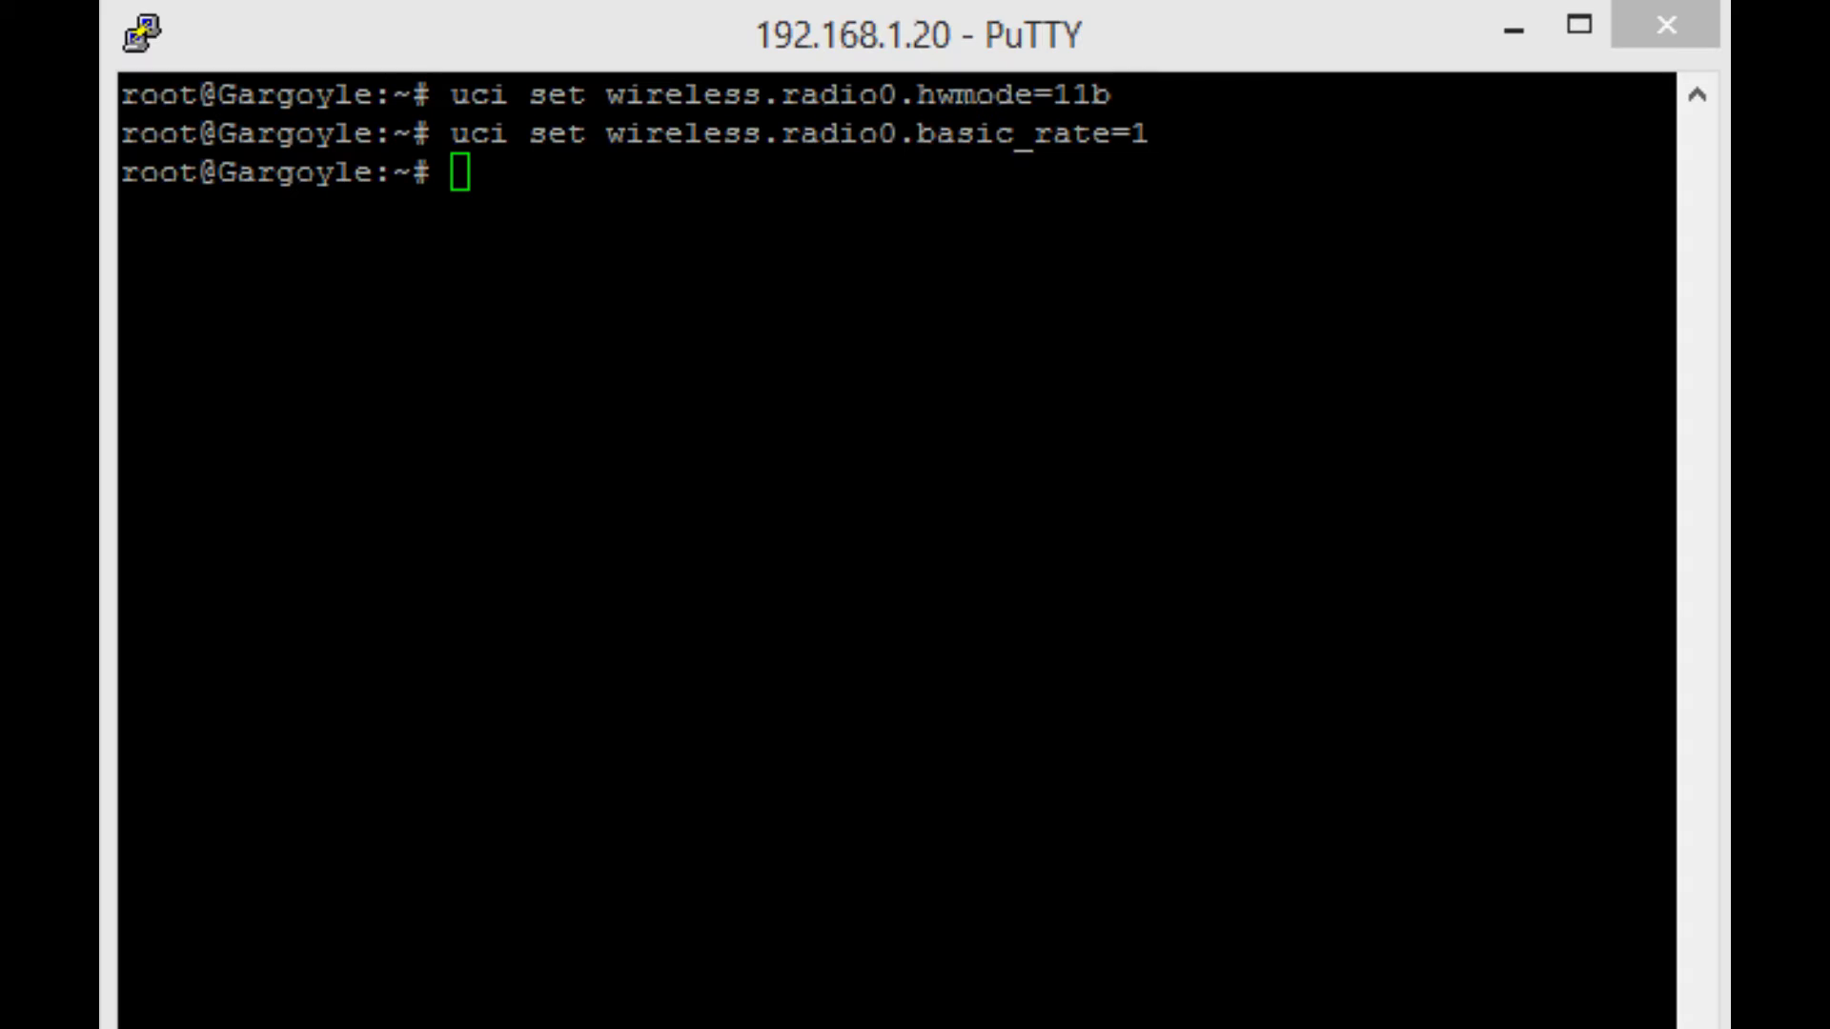
# Run uci commands setting radio0 noscan=0 and beacon_int=222, then paste the txpower=16 command.
pyautogui.rightClick(1381, 494)
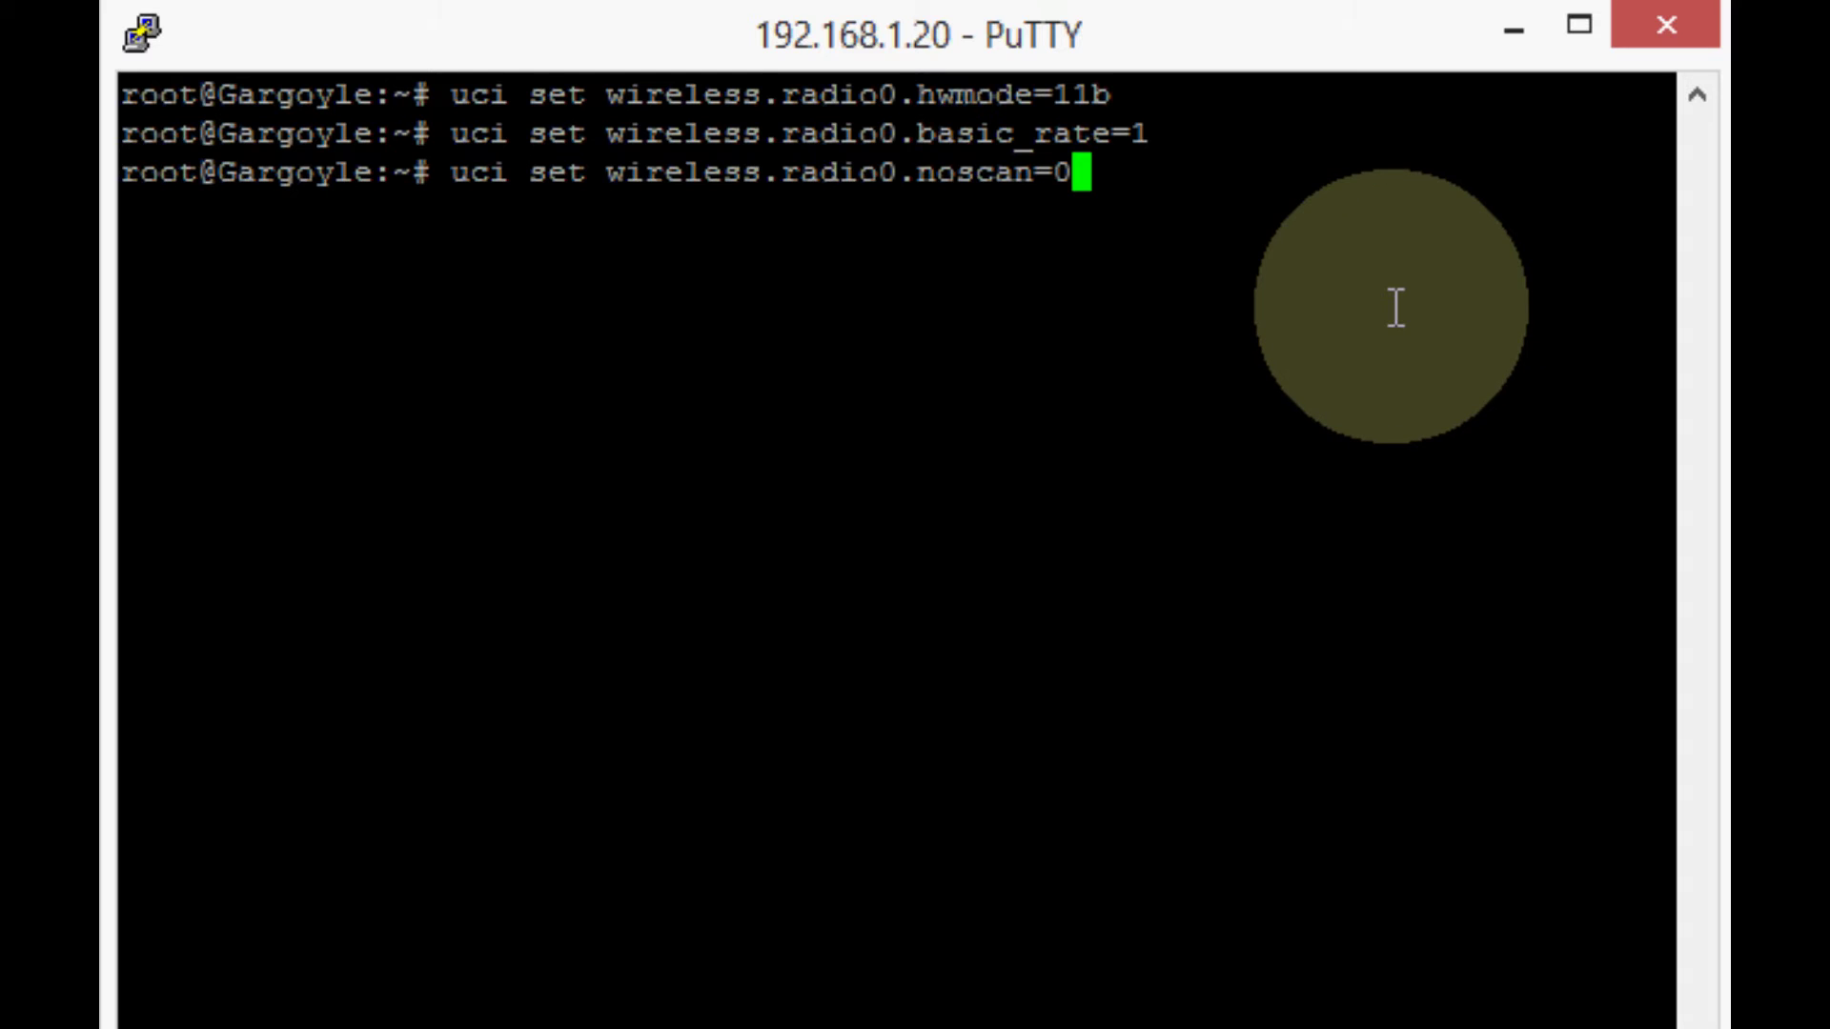
pyautogui.press('Return')
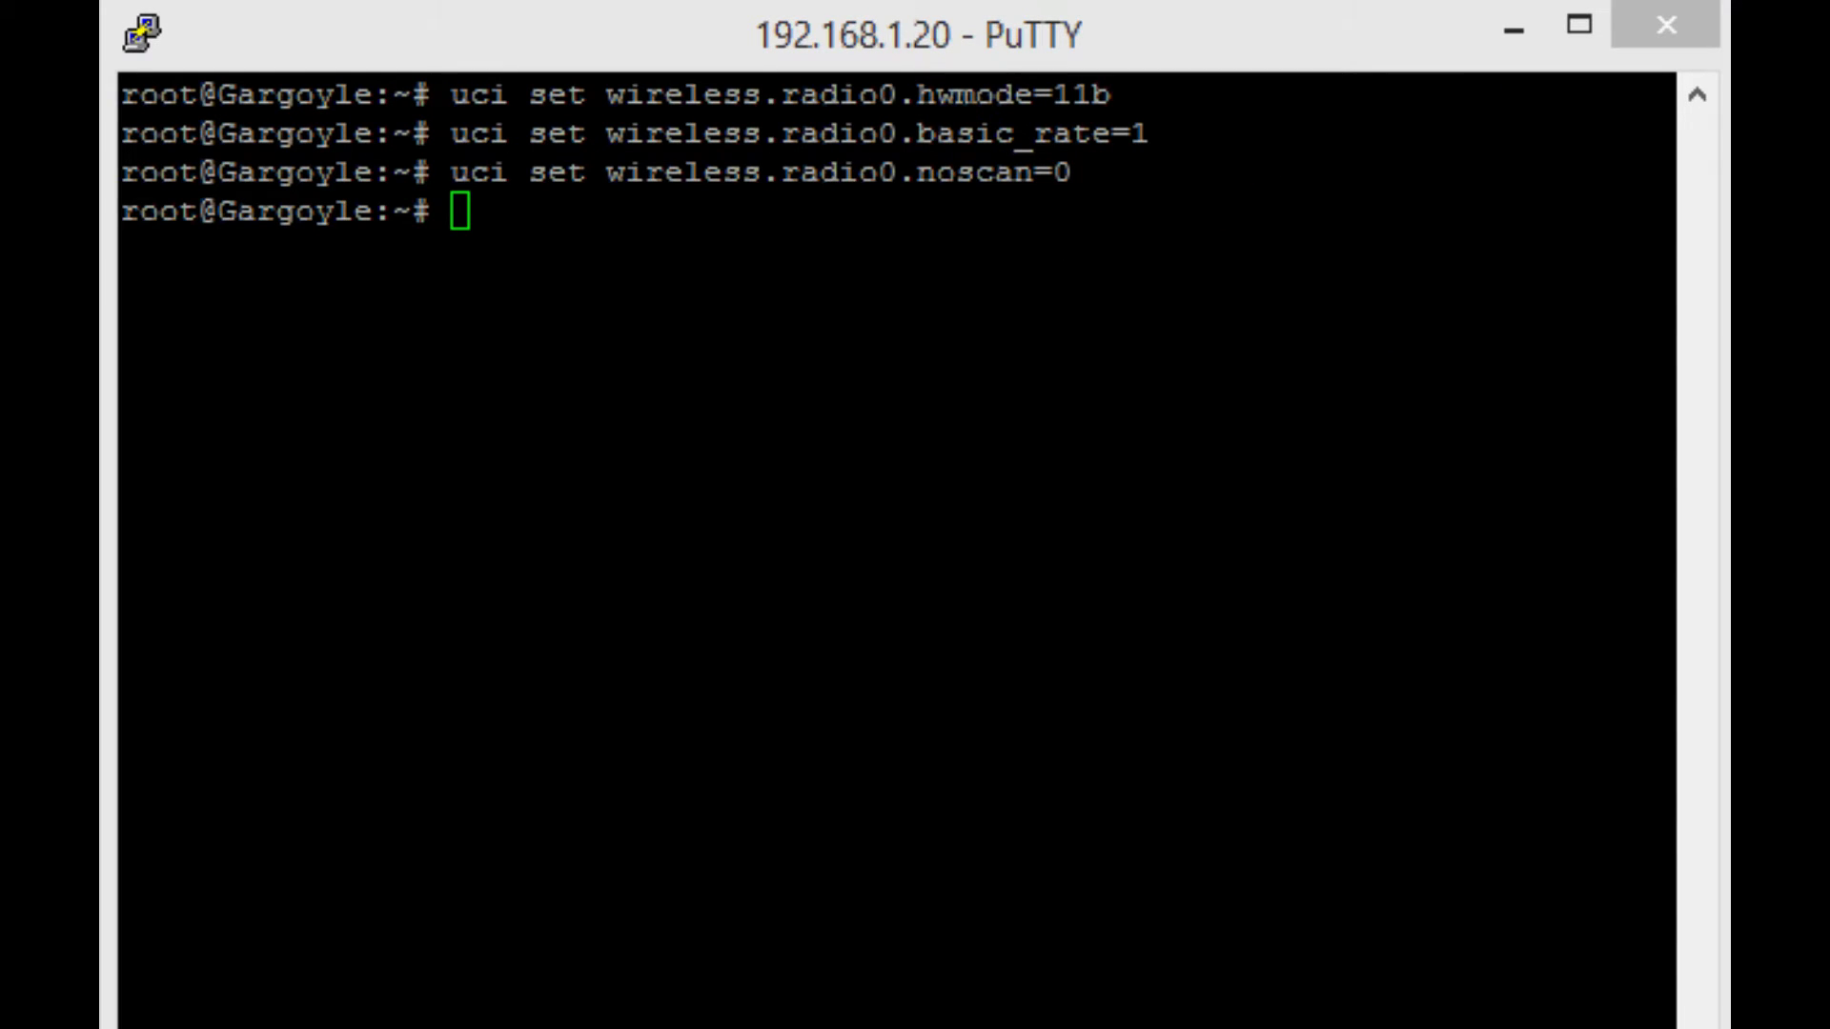
pyautogui.click(923, 425)
pyautogui.rightClick(923, 425)
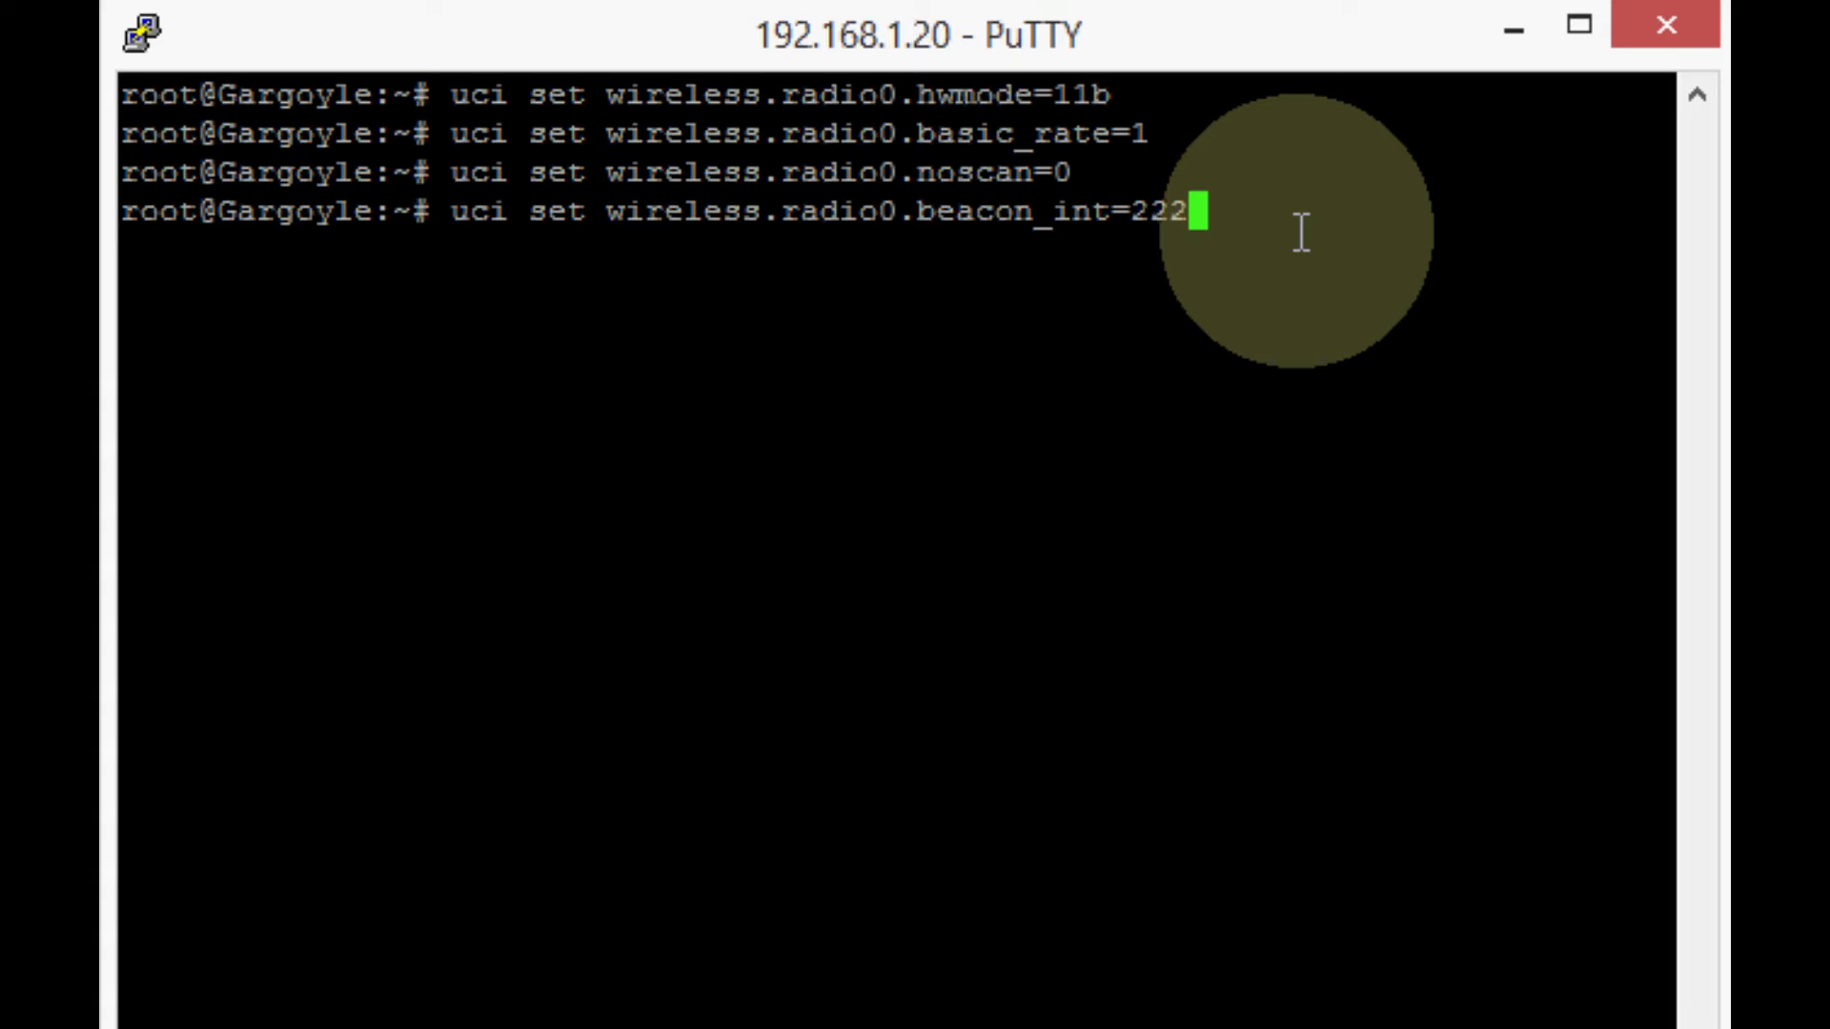
pyautogui.press('Return')
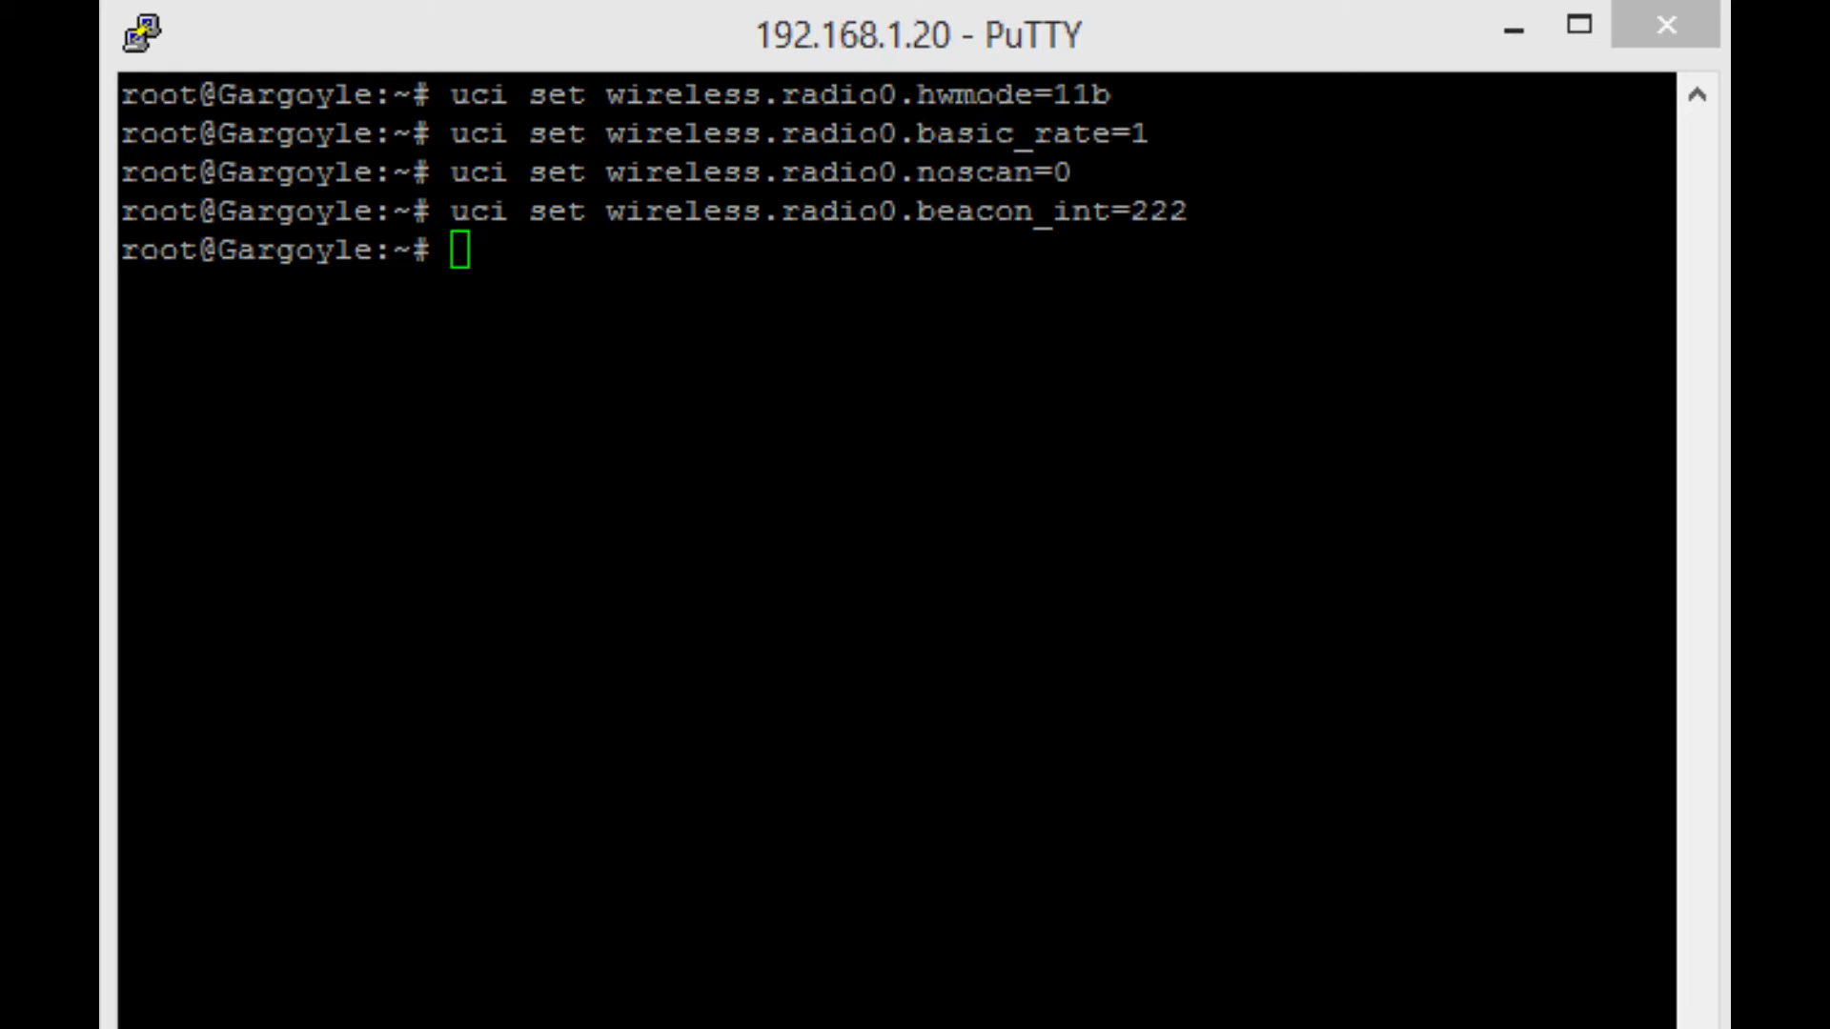
pyautogui.click(662, 454)
pyautogui.rightClick(661, 453)
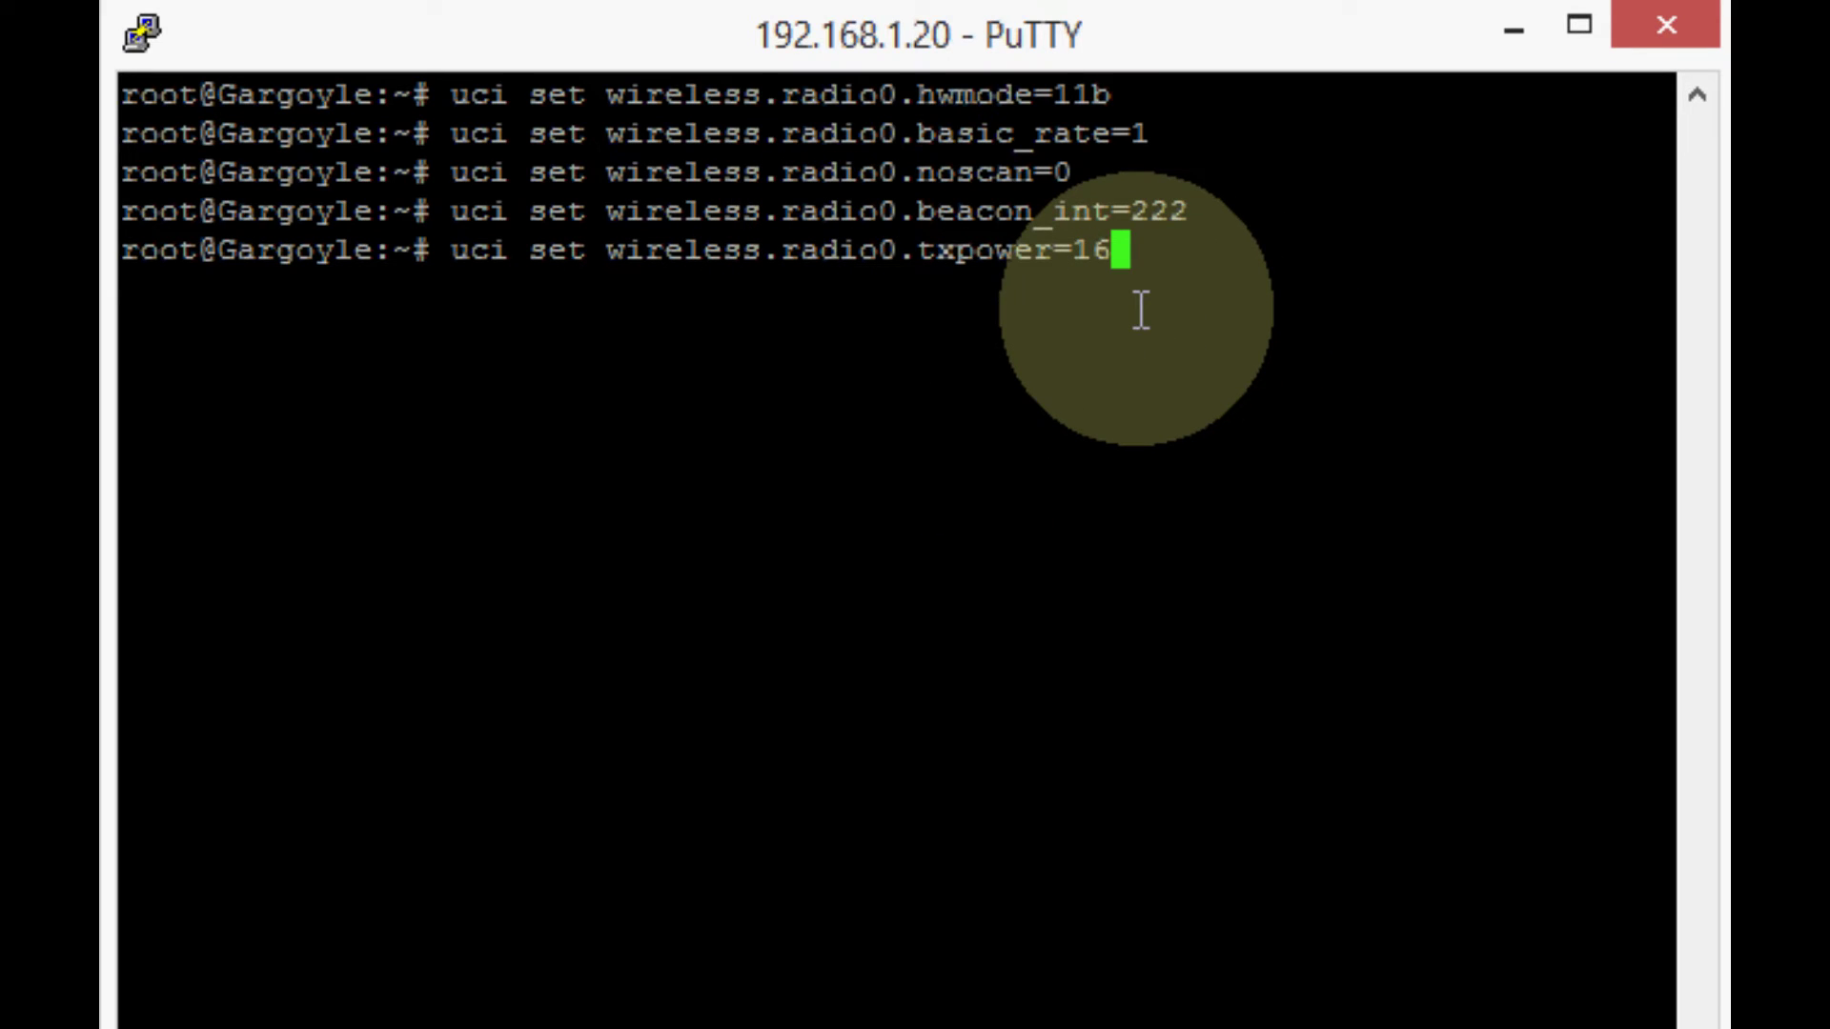
# Run the pasted 'uci set wireless.radio0.txpower=16' command.
pyautogui.press('Left')
pyautogui.press('Right')
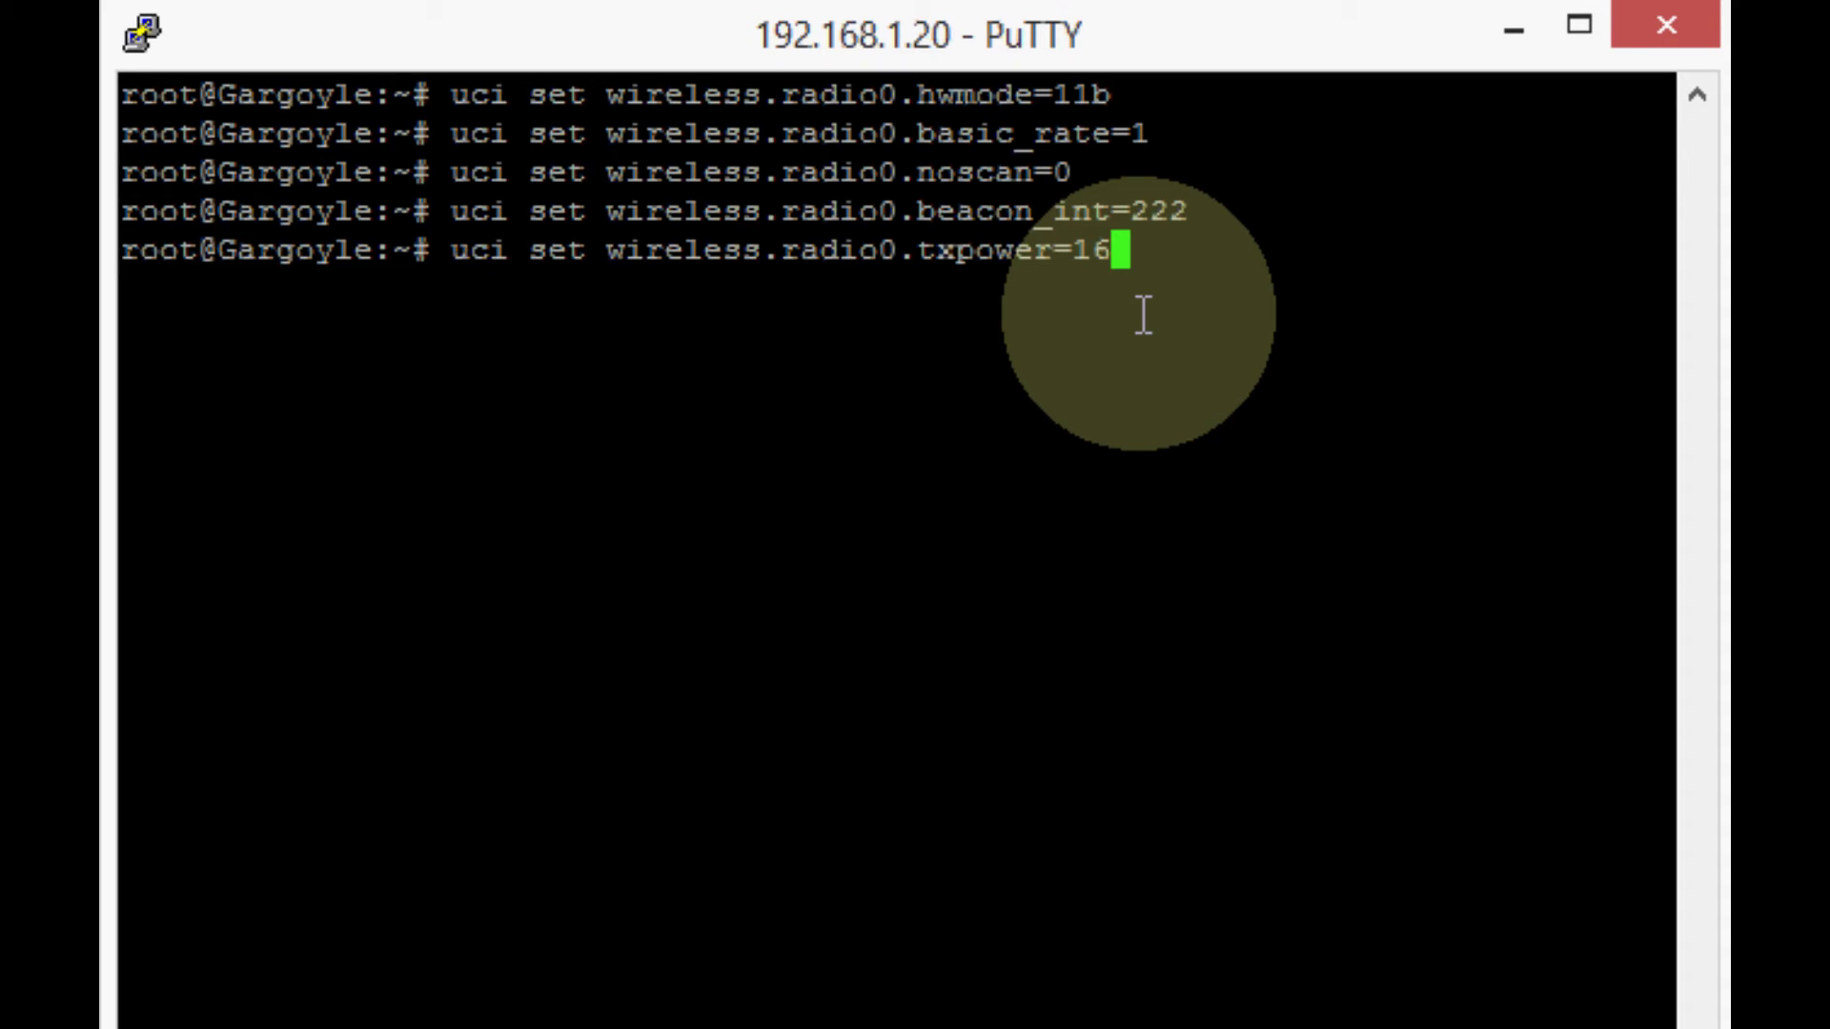
pyautogui.press('Return')
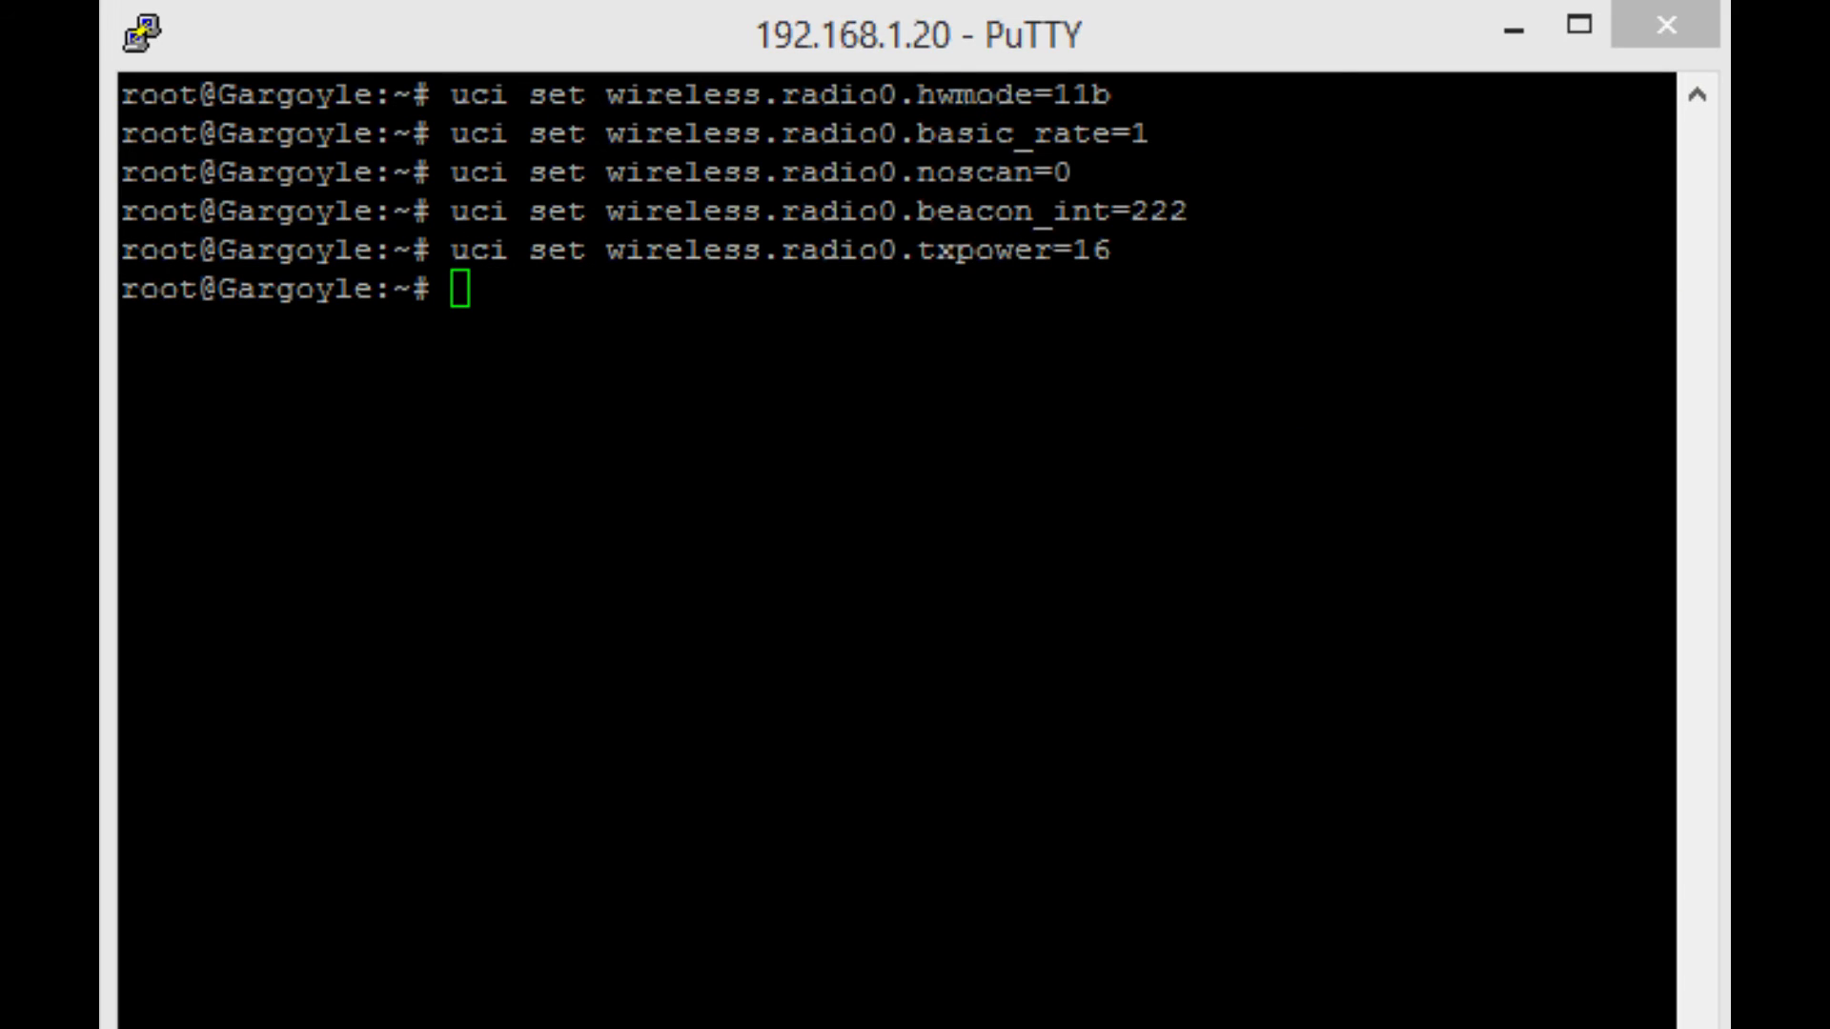
# Paste the radio0 chanbw command, try values 10 and 5, and run it with 20.
pyautogui.click(716, 512)
pyautogui.rightClick(716, 512)
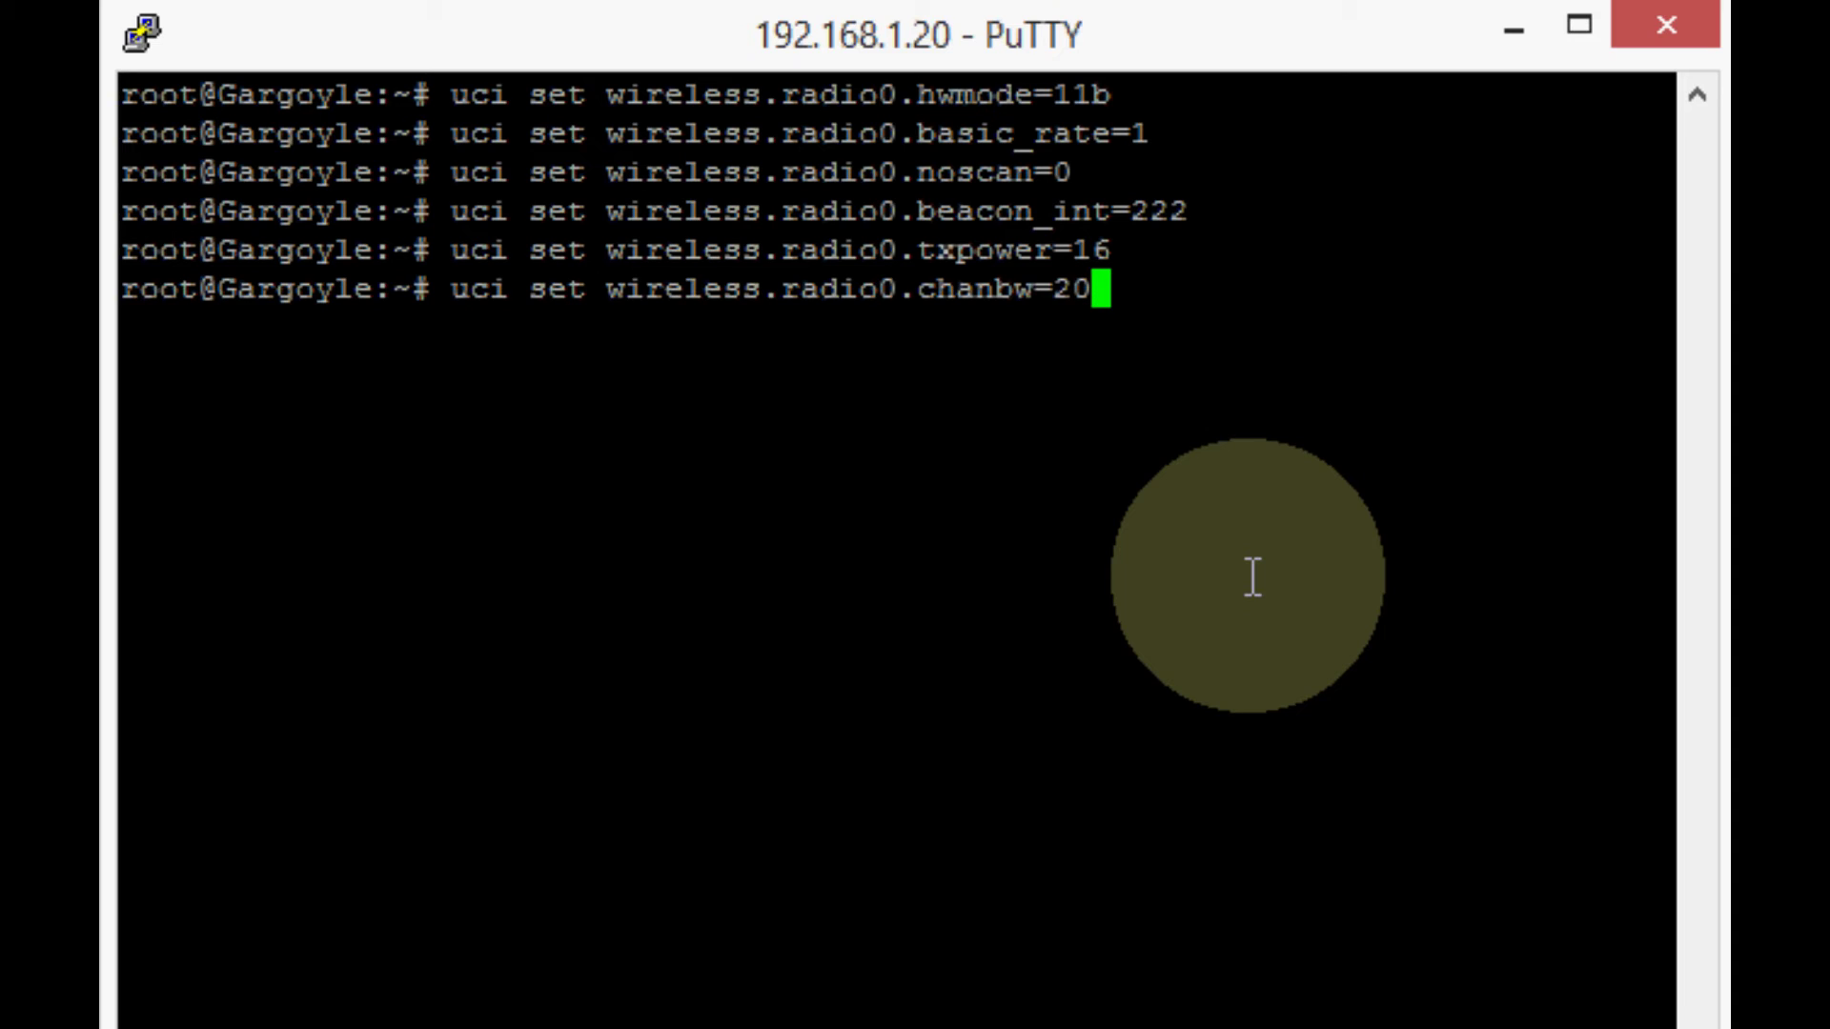
pyautogui.press('BackSpace')
pyautogui.press('BackSpace')
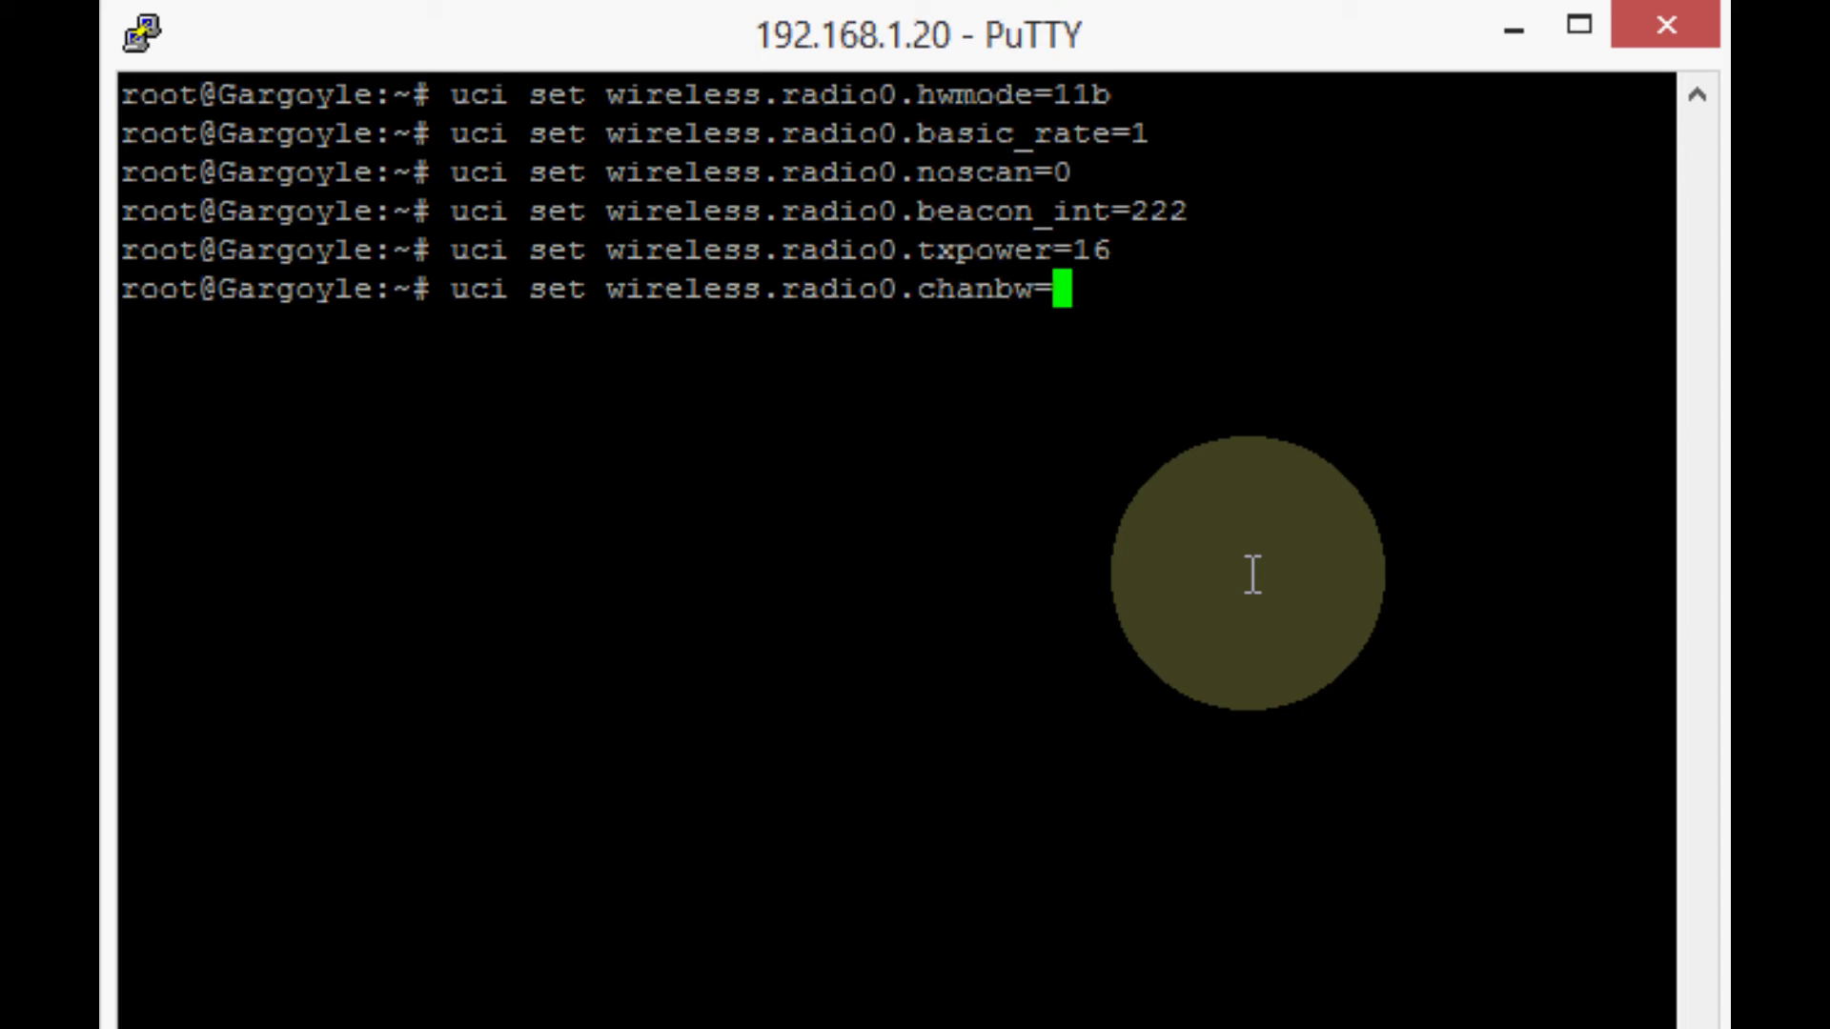
pyautogui.write('10')
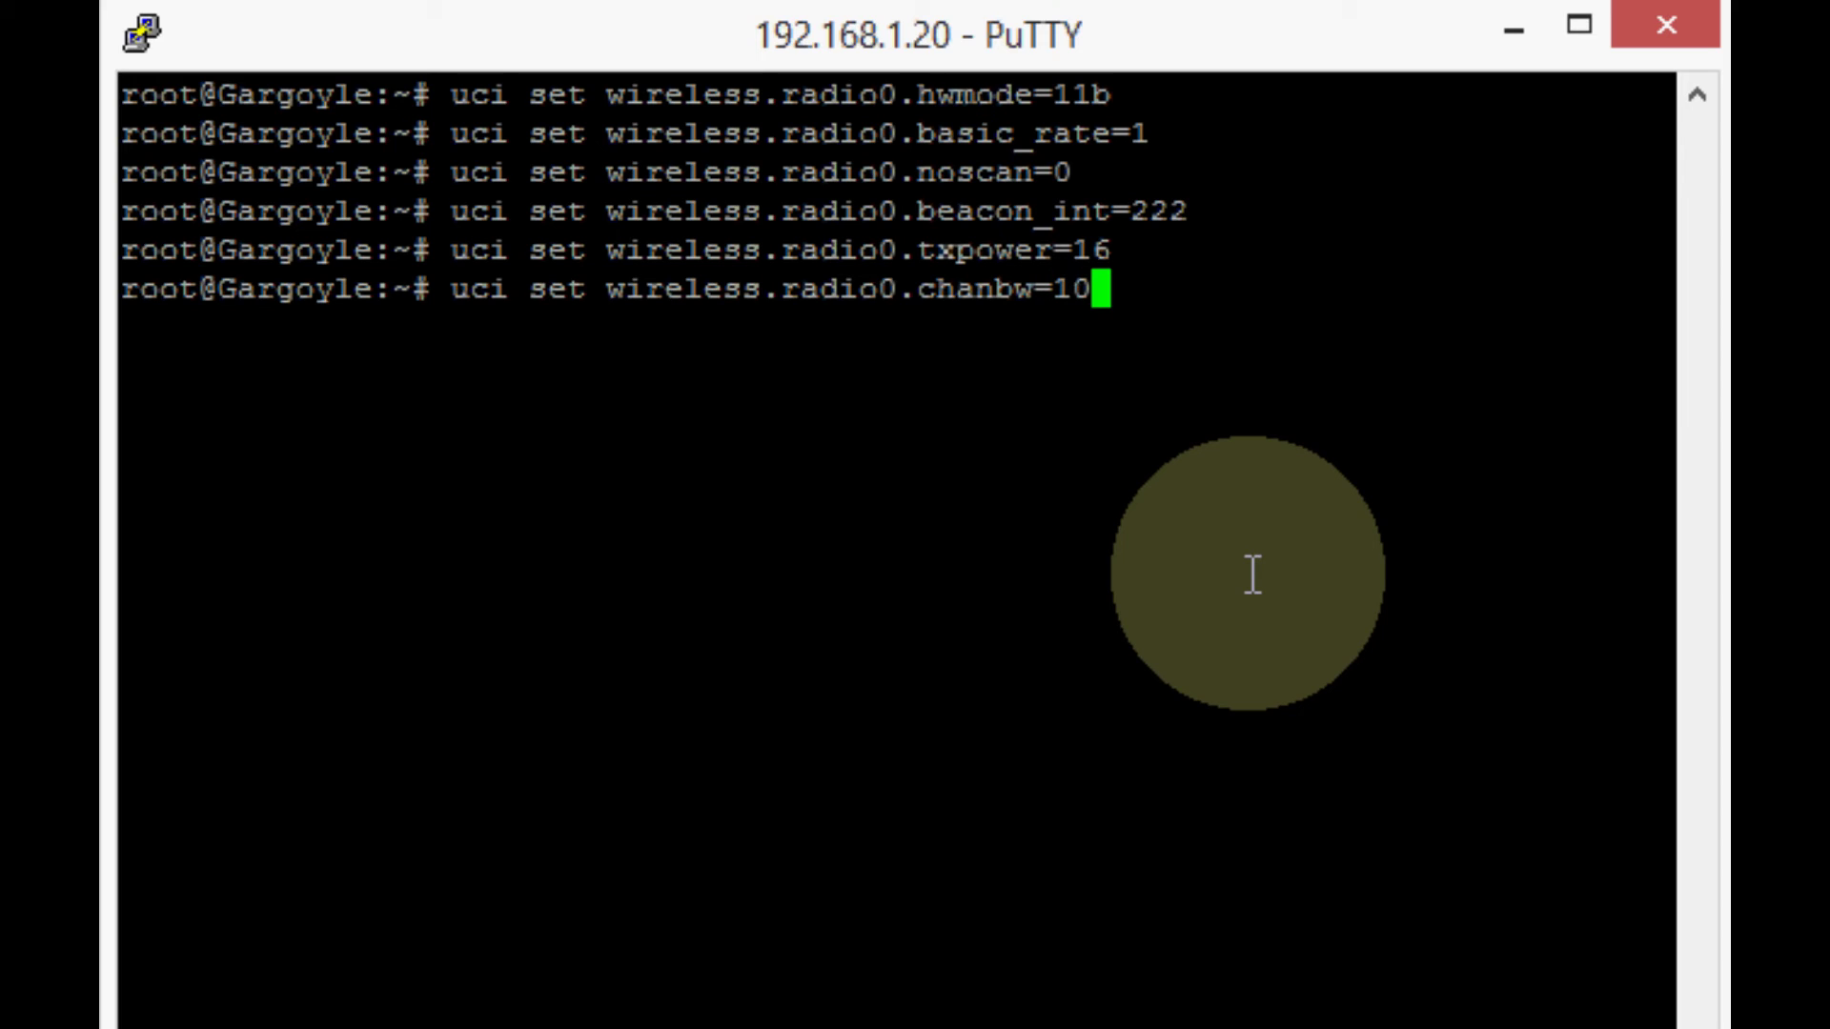
pyautogui.press('BackSpace')
pyautogui.press('BackSpace')
pyautogui.write('5')
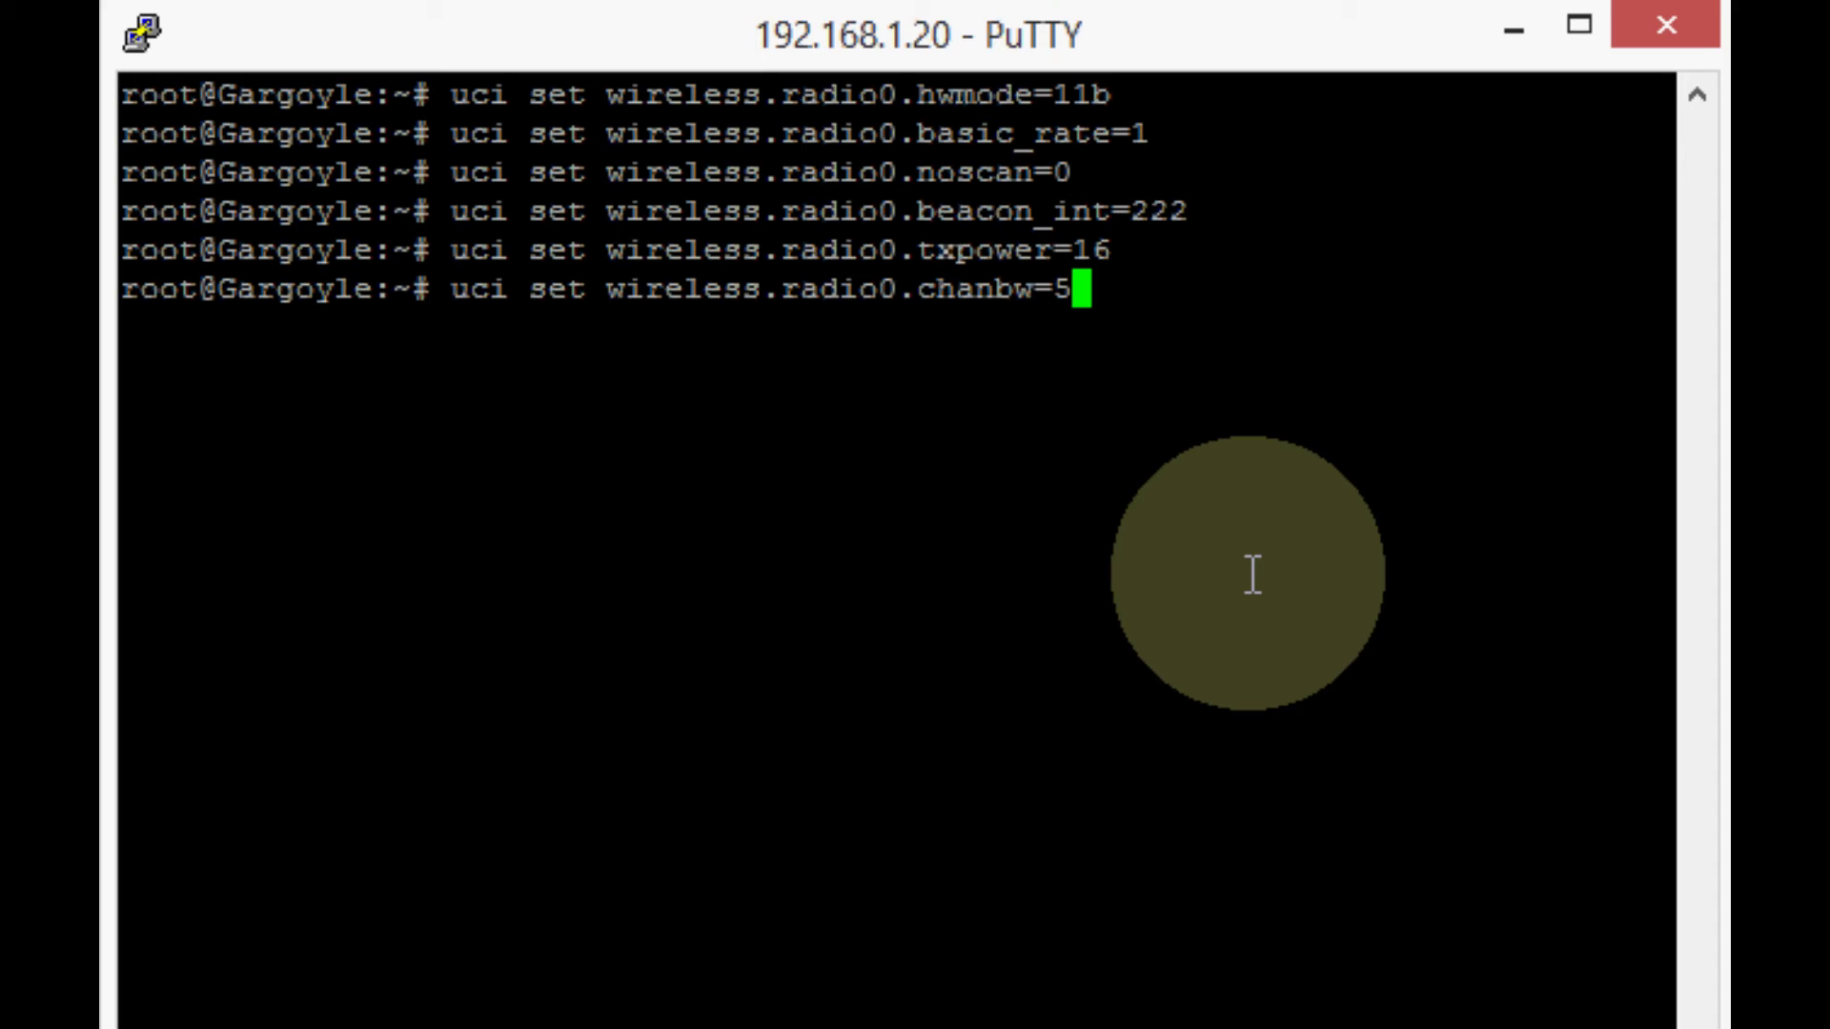
pyautogui.press('BackSpace')
pyautogui.write('5')
pyautogui.press('Left')
pyautogui.press('Right')
pyautogui.press('Left')
pyautogui.press('Right')
pyautogui.press('BackSpace')
pyautogui.write('10')
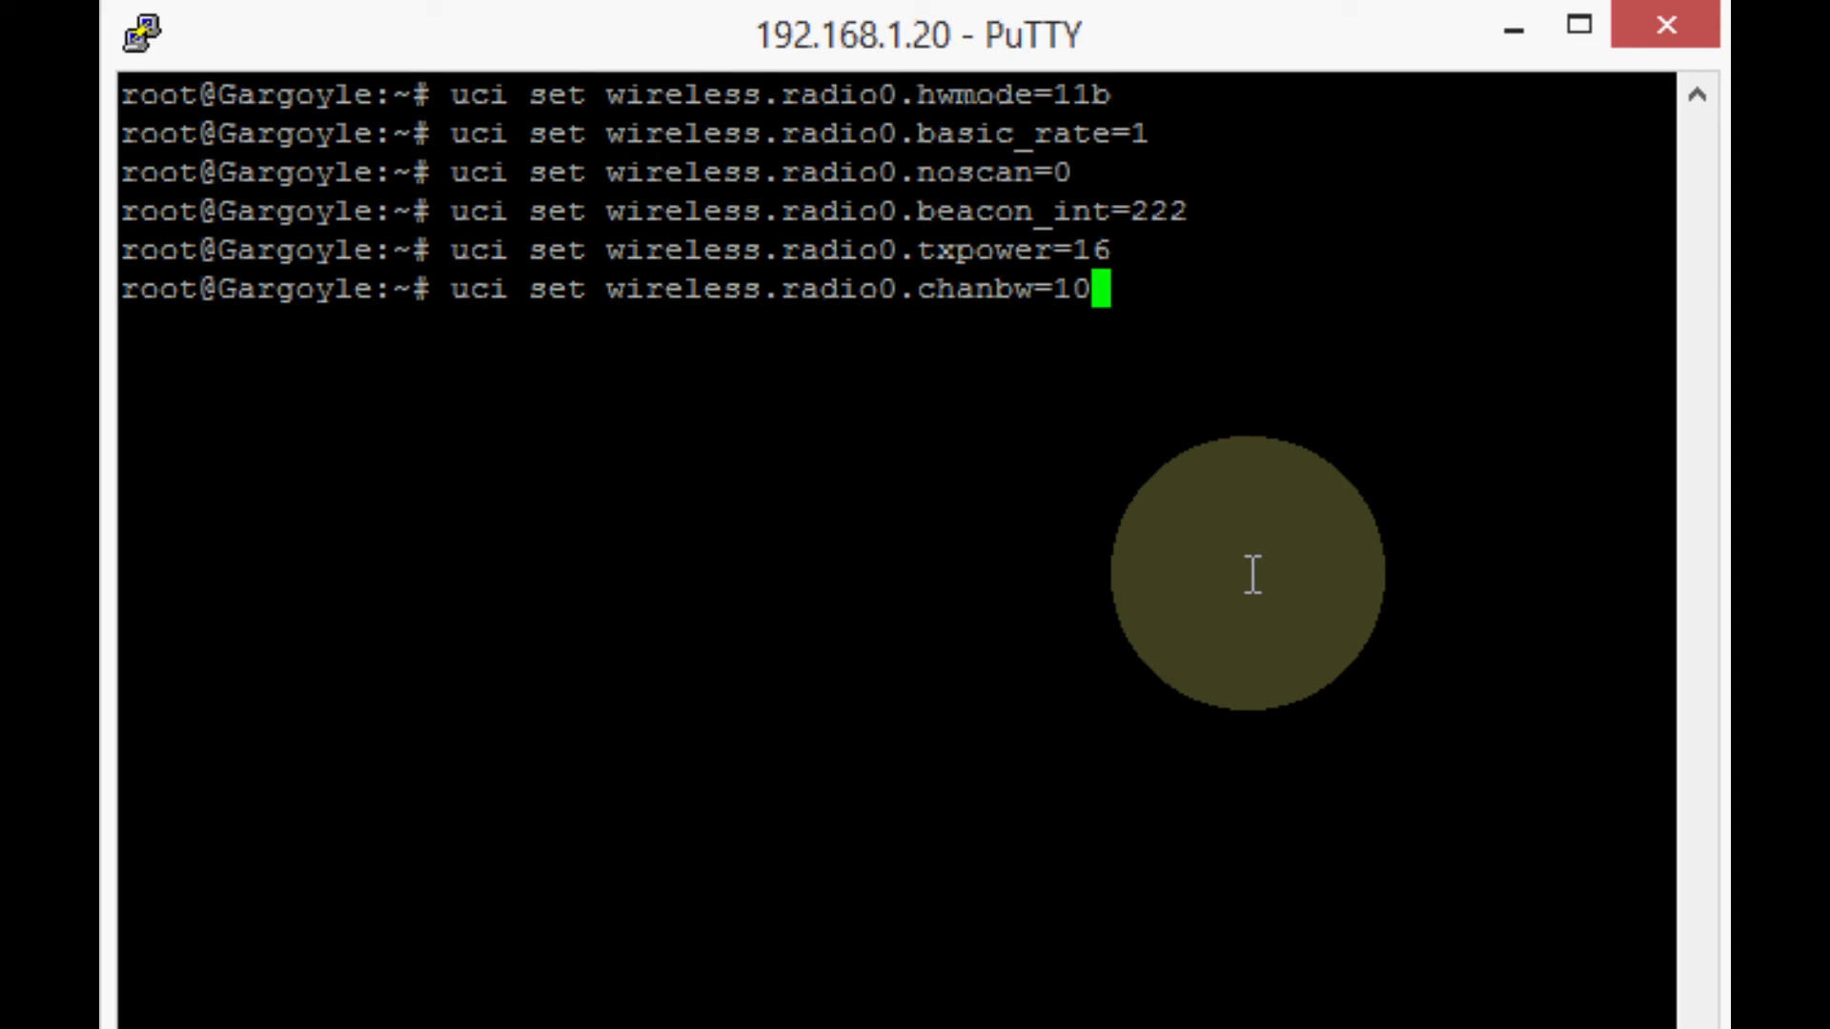
pyautogui.press('BackSpace')
pyautogui.press('BackSpace')
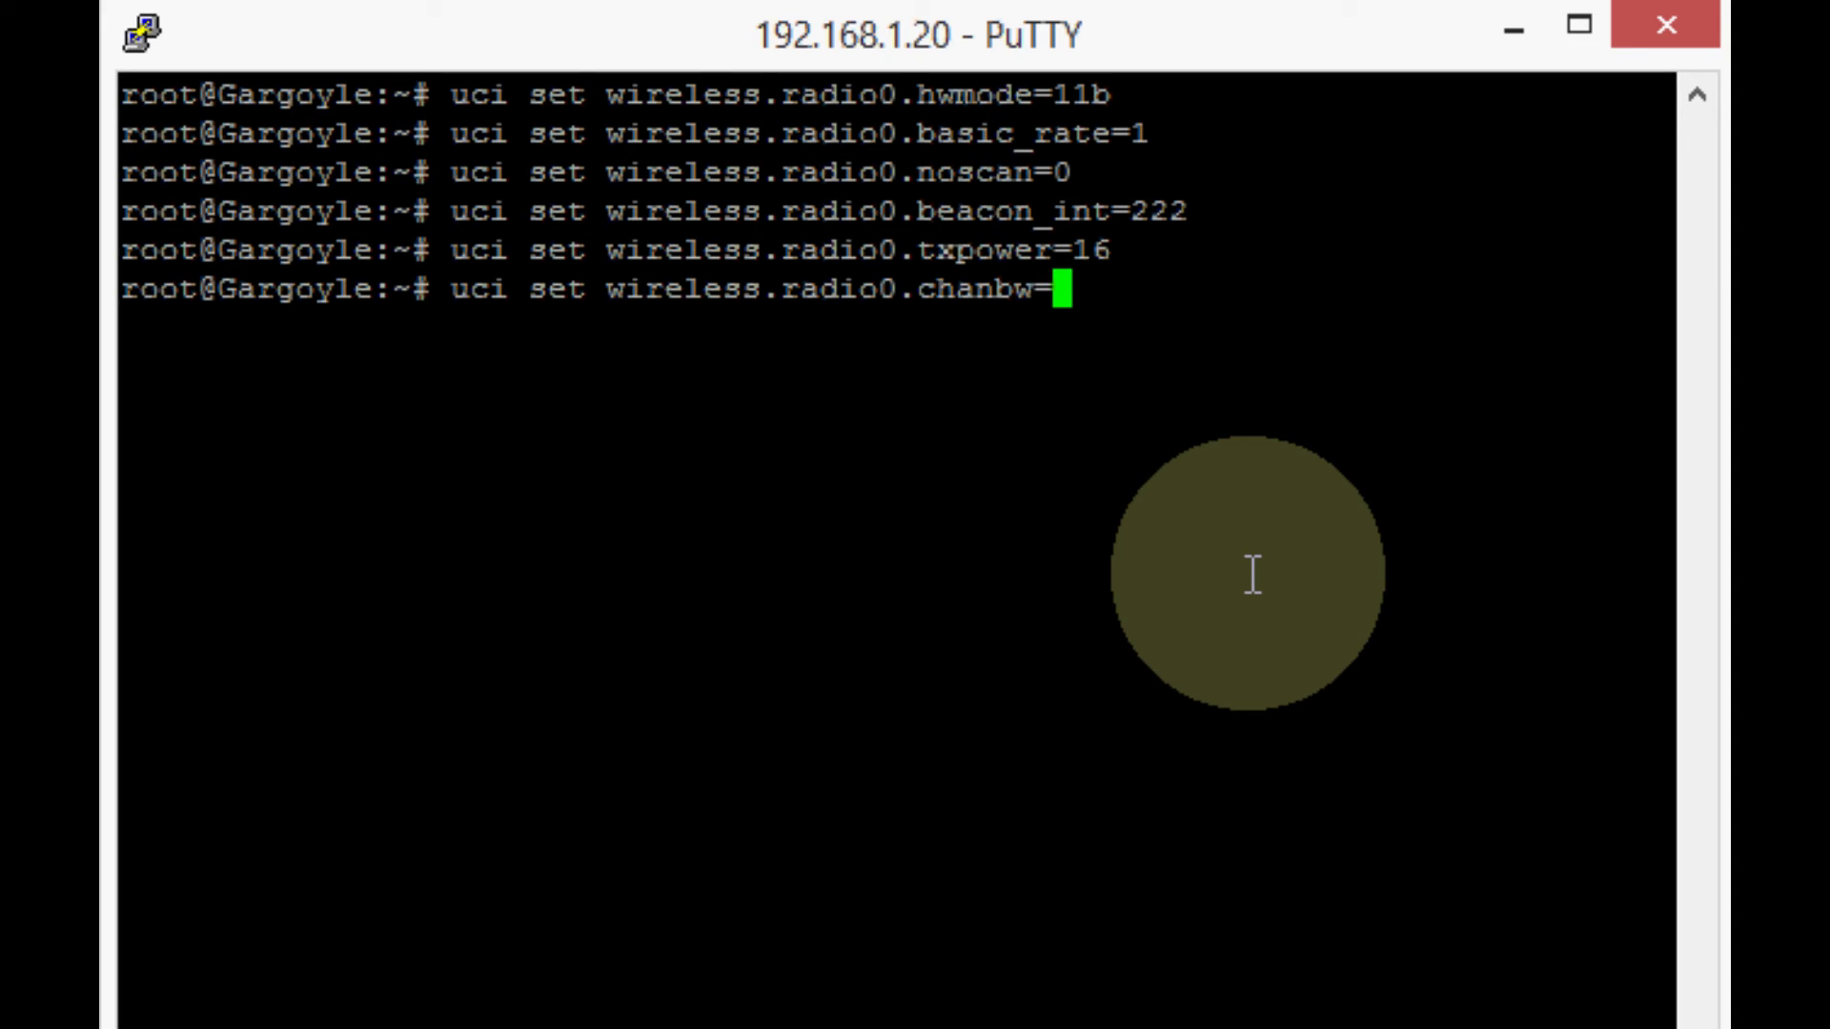
pyautogui.write('20')
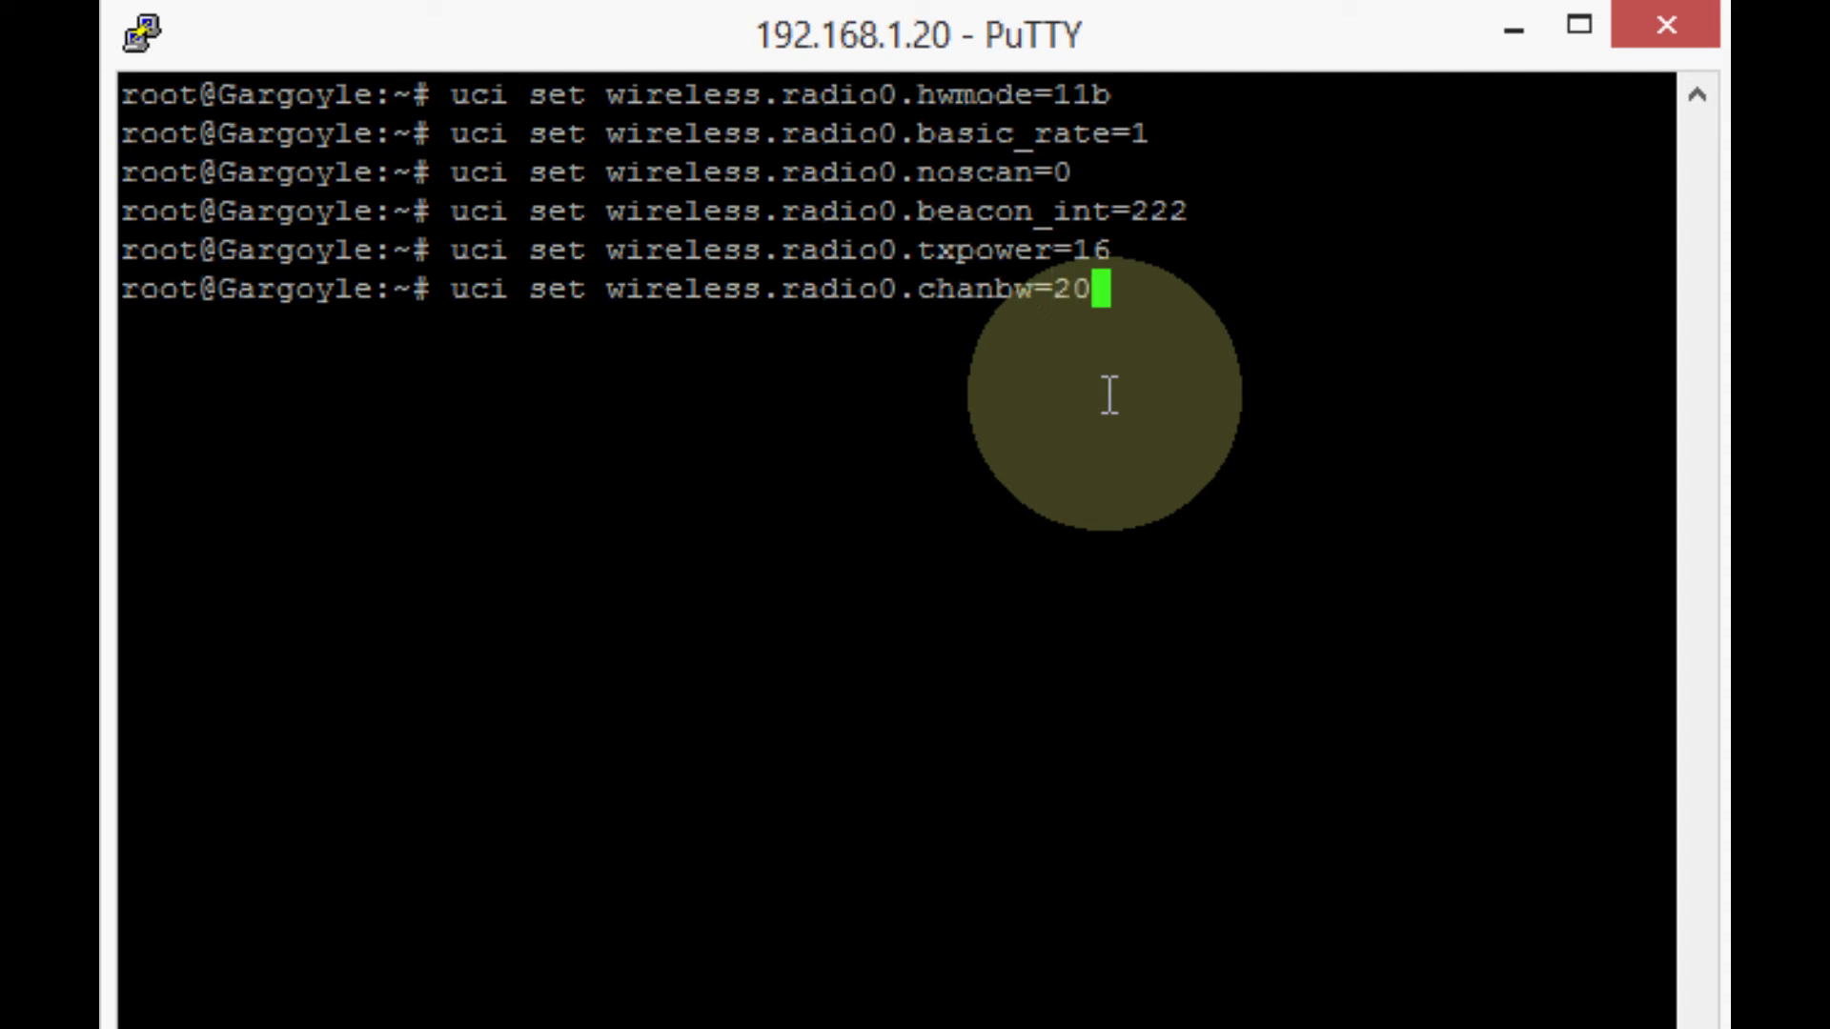
pyautogui.press('Return')
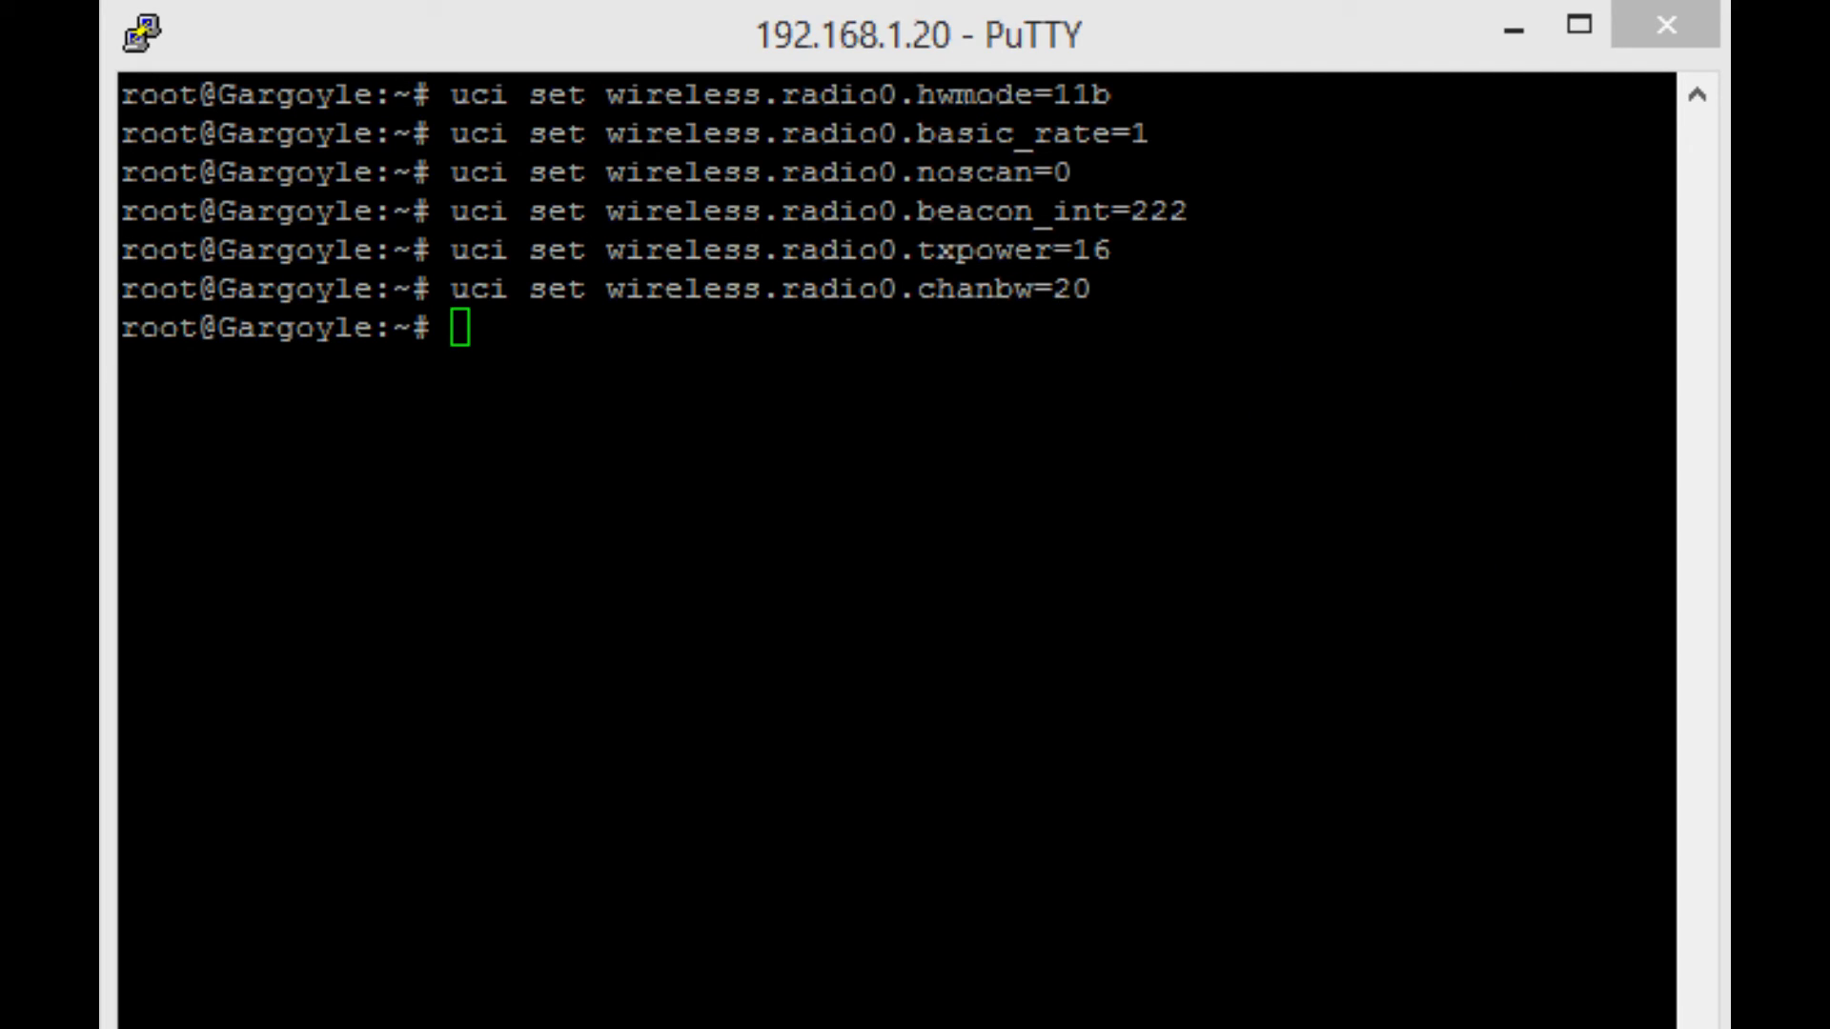
# Paste and run 'uci set wireless.radio0.short_preamble=0'.
pyautogui.rightClick(615, 391)
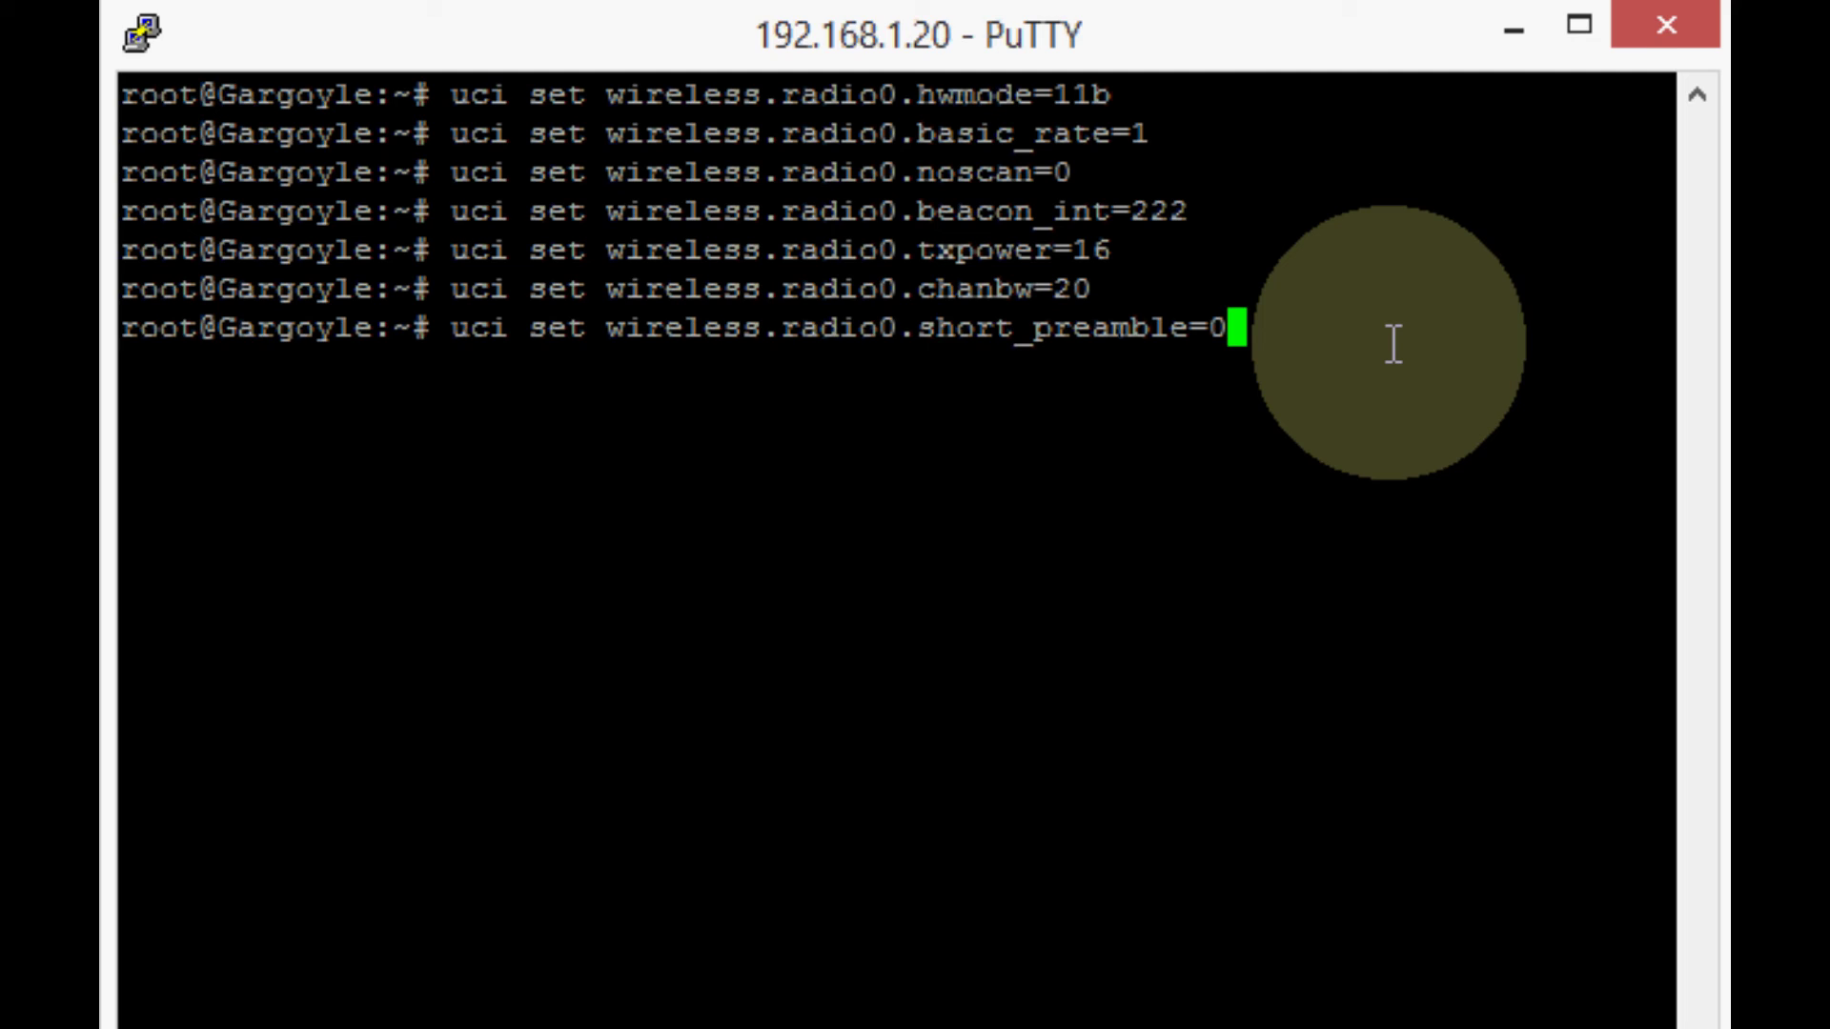
pyautogui.press('Return')
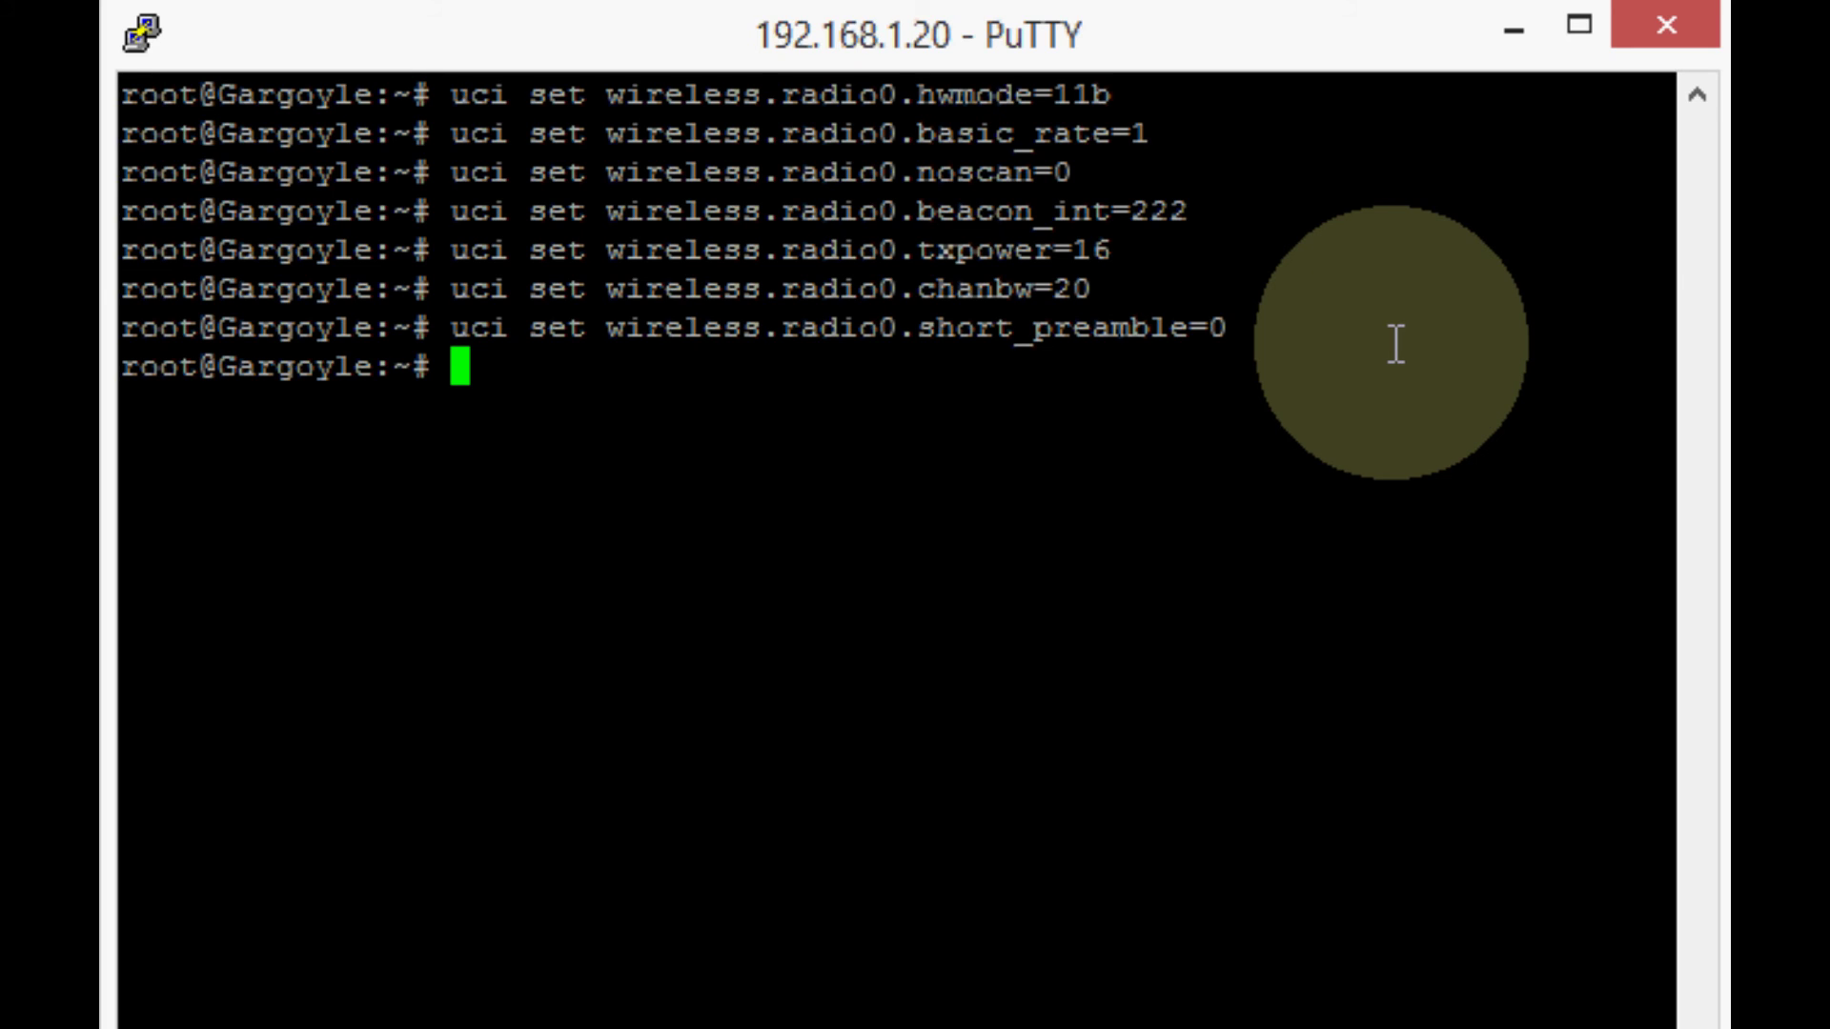
# Run 'uci set wireless.radio0.distance=40000' at the prompt.
pyautogui.write('uci set wireless.radio0.distance=40000')
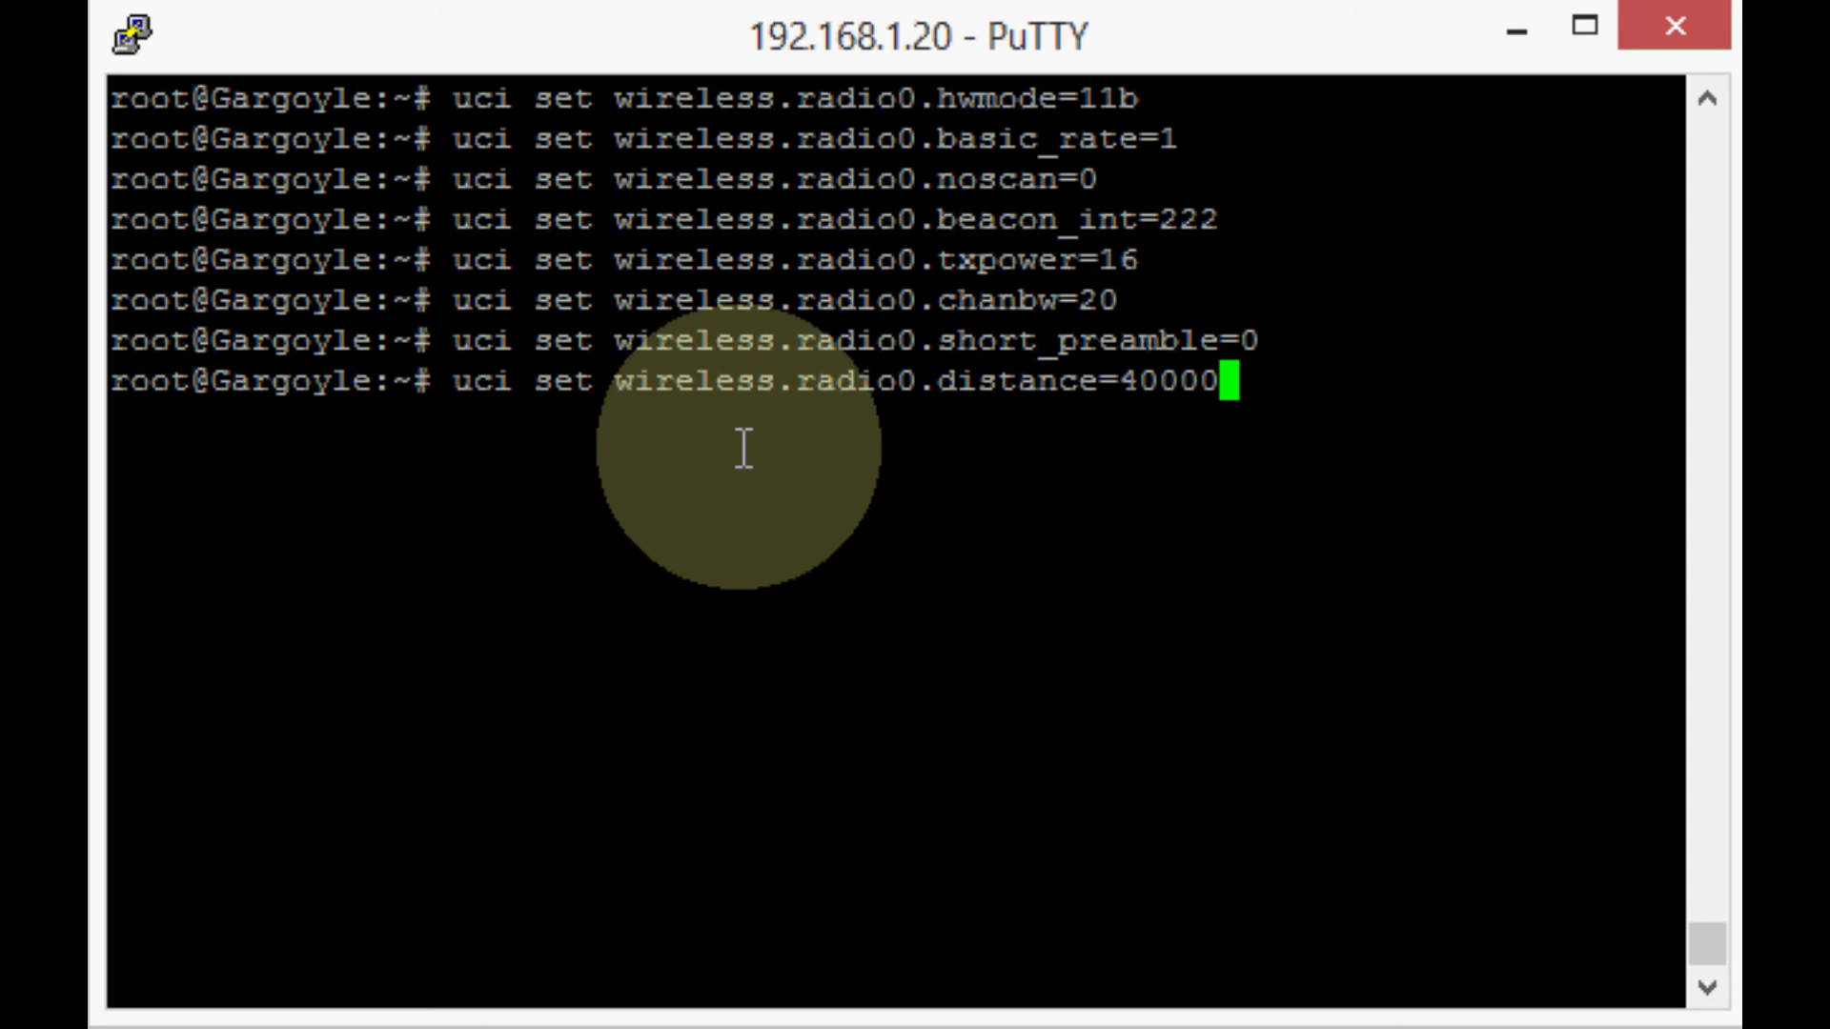
pyautogui.press('Return')
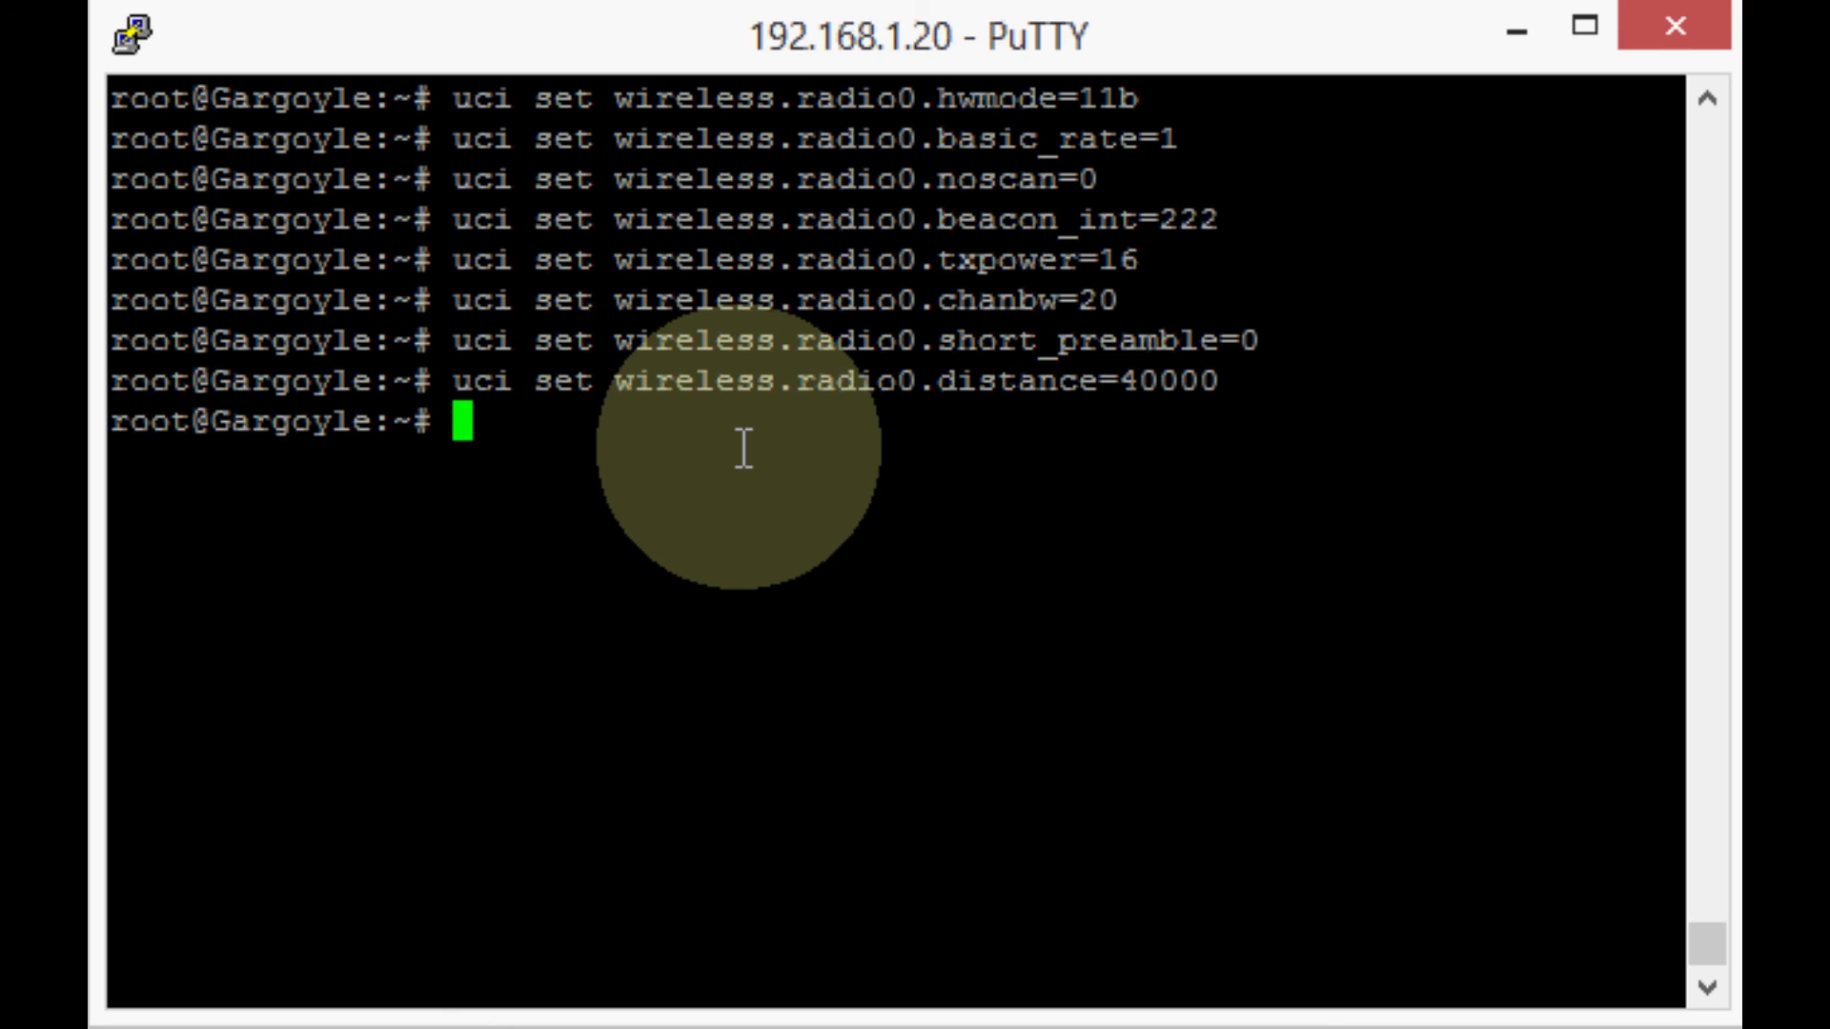
# Commit the staged changes with 'uci commit wireless' and enter 'wifi' at the new prompt.
pyautogui.write('uci')
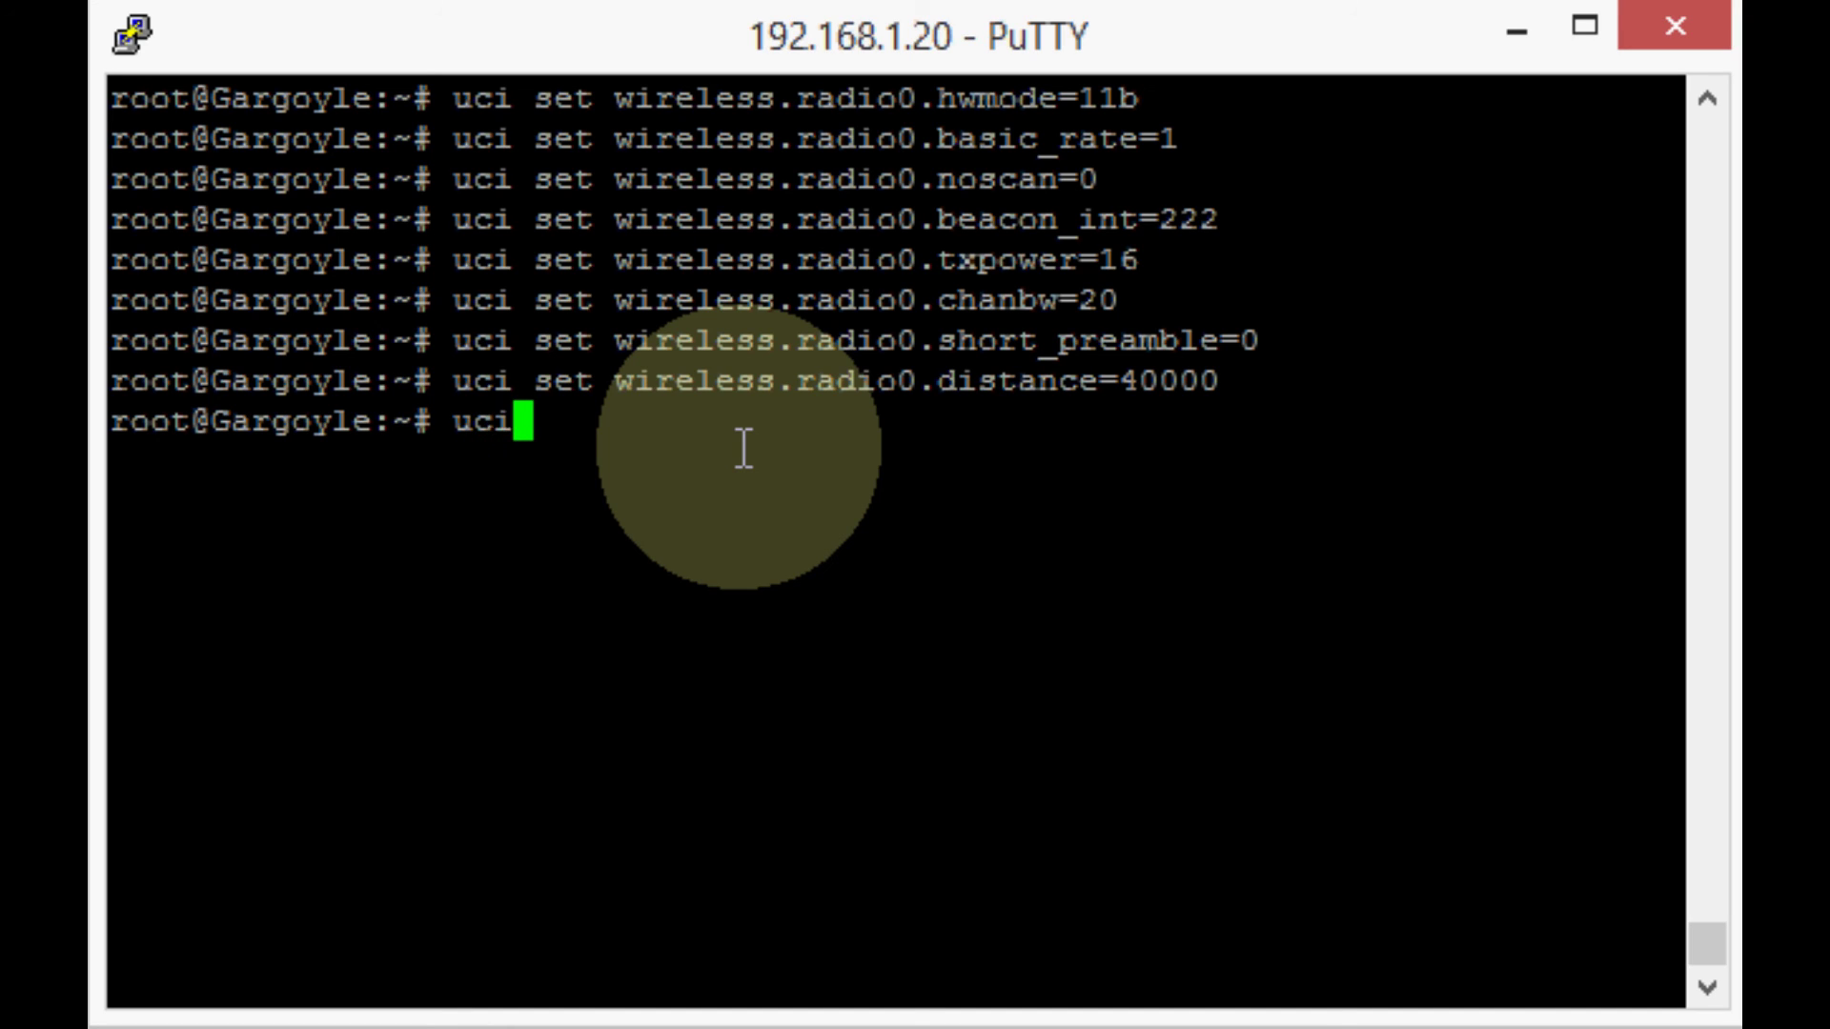
pyautogui.write(' co')
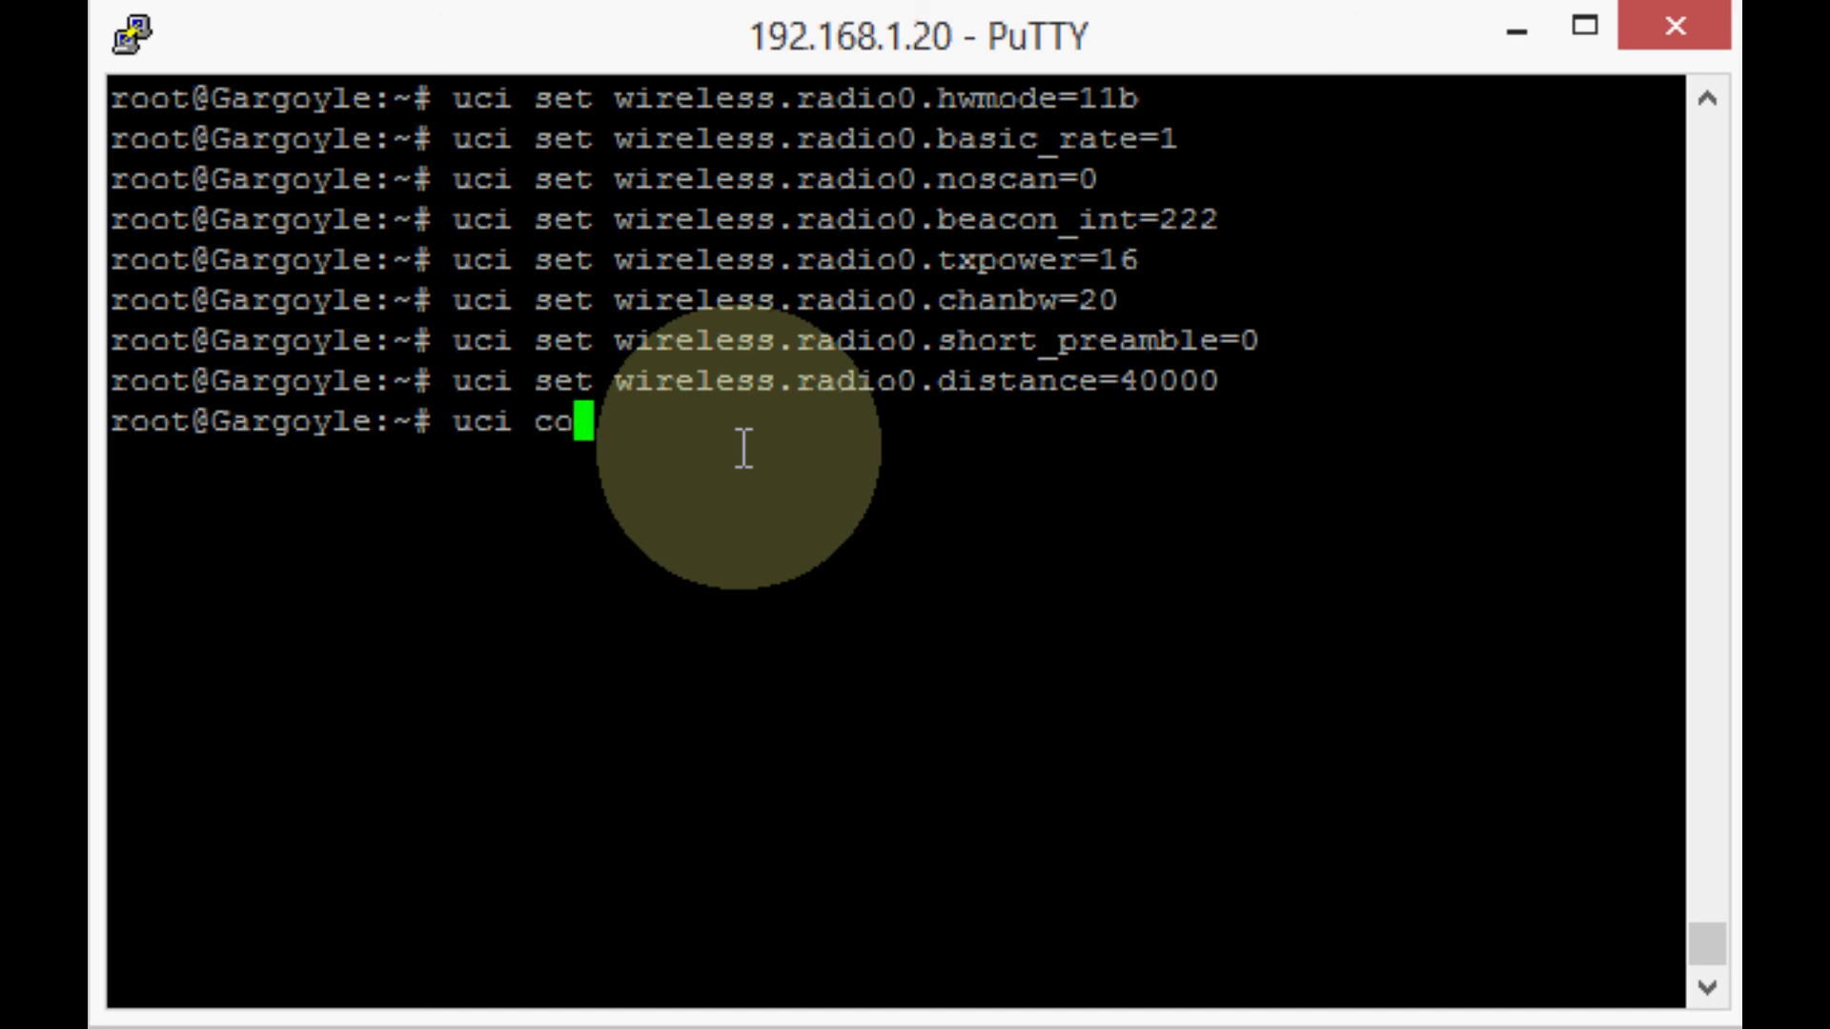
pyautogui.write('mmit ')
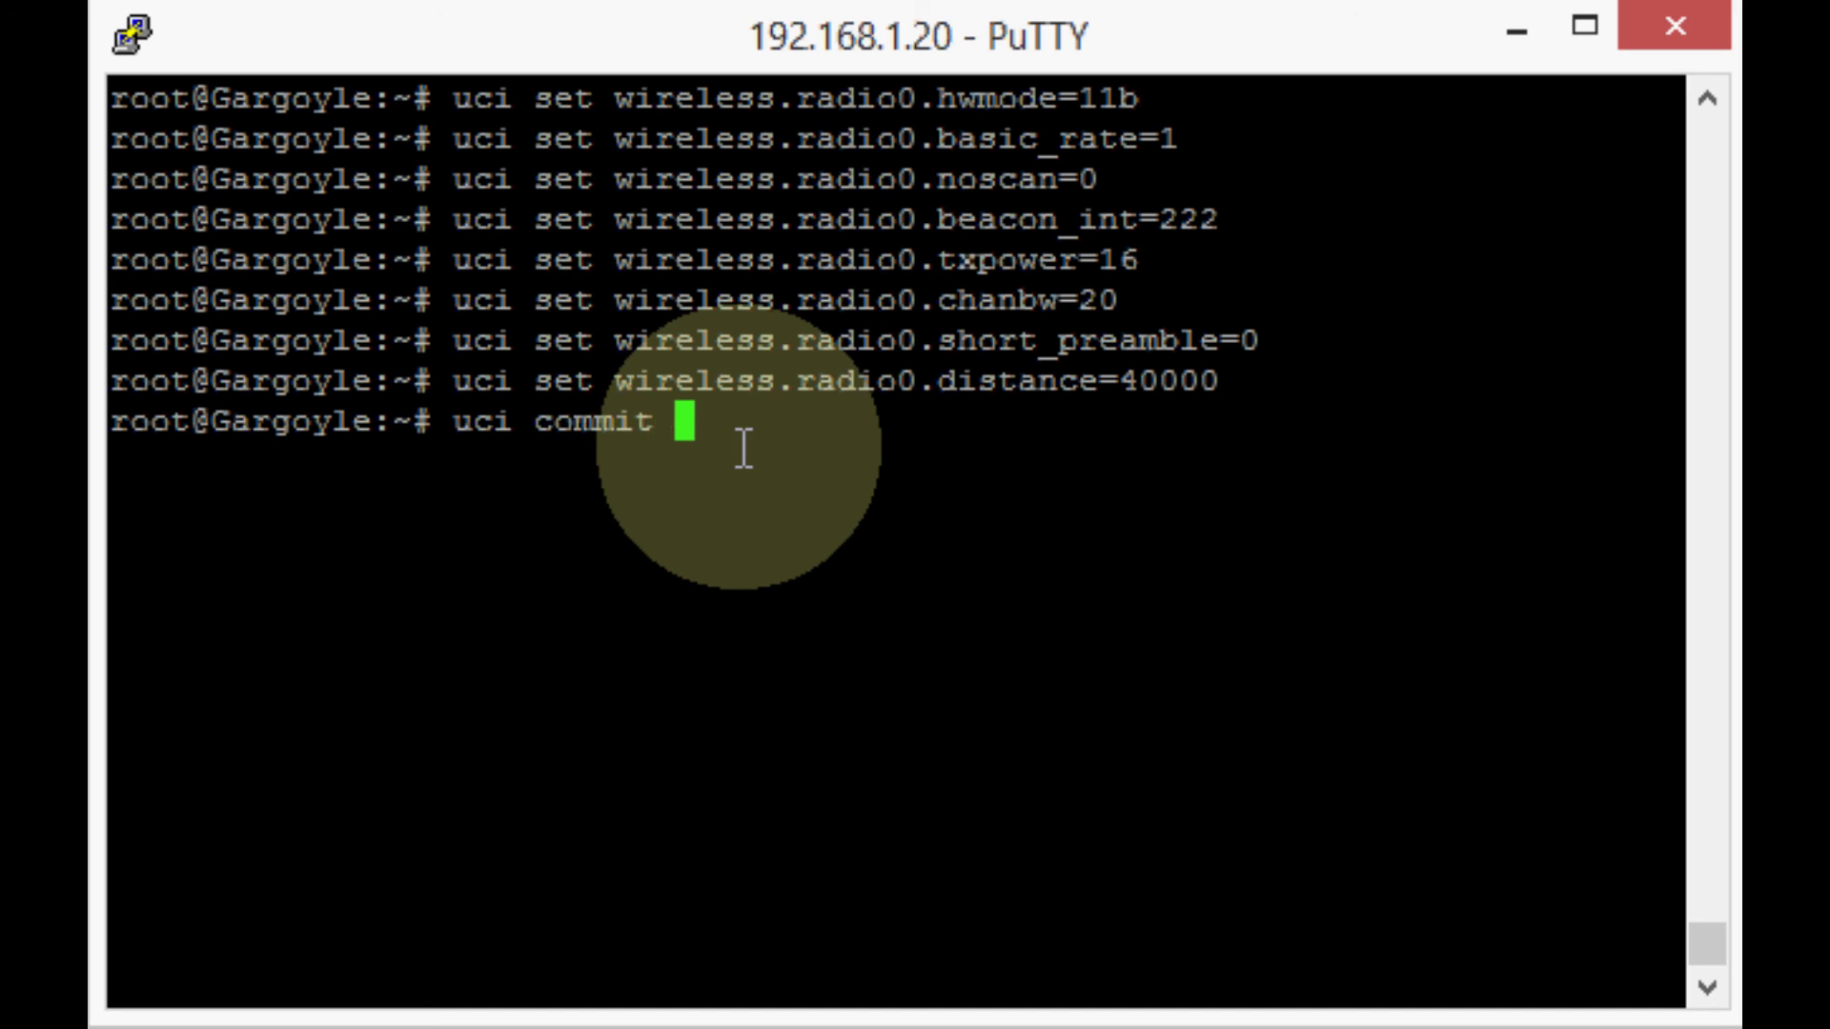
pyautogui.write('wireless')
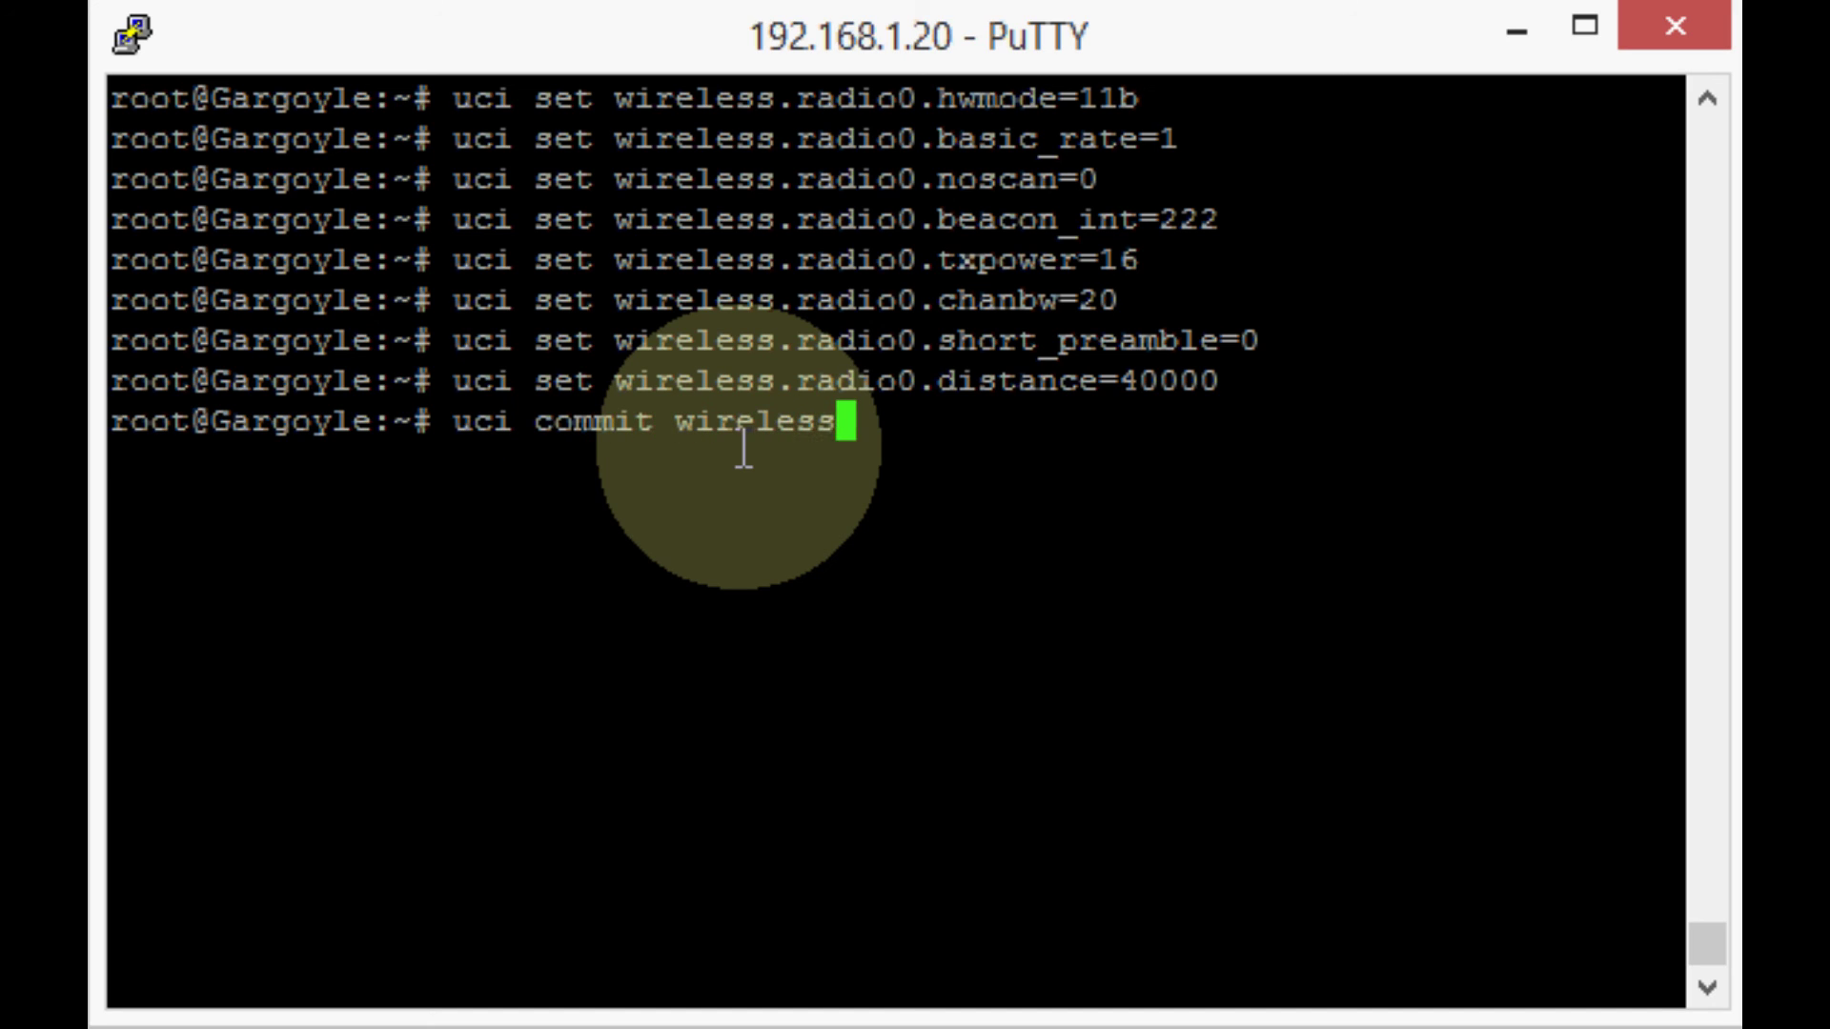
pyautogui.press('Return')
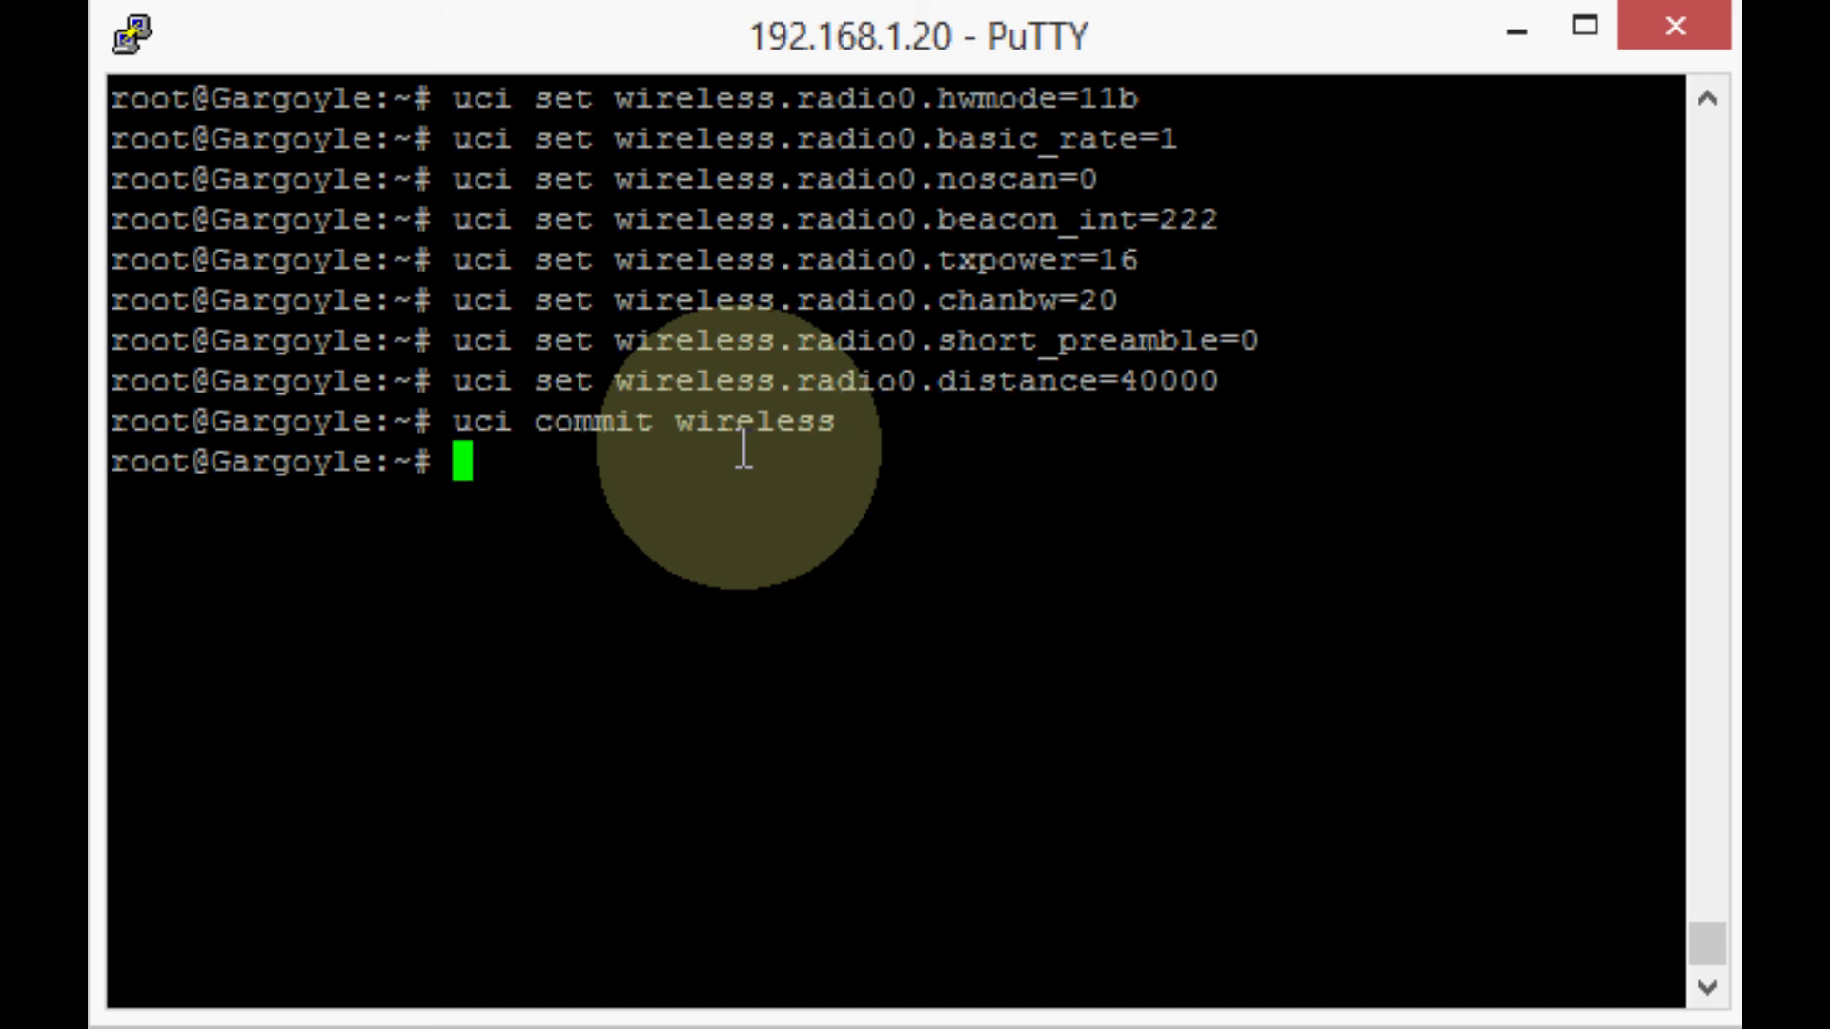
pyautogui.write('wifi')
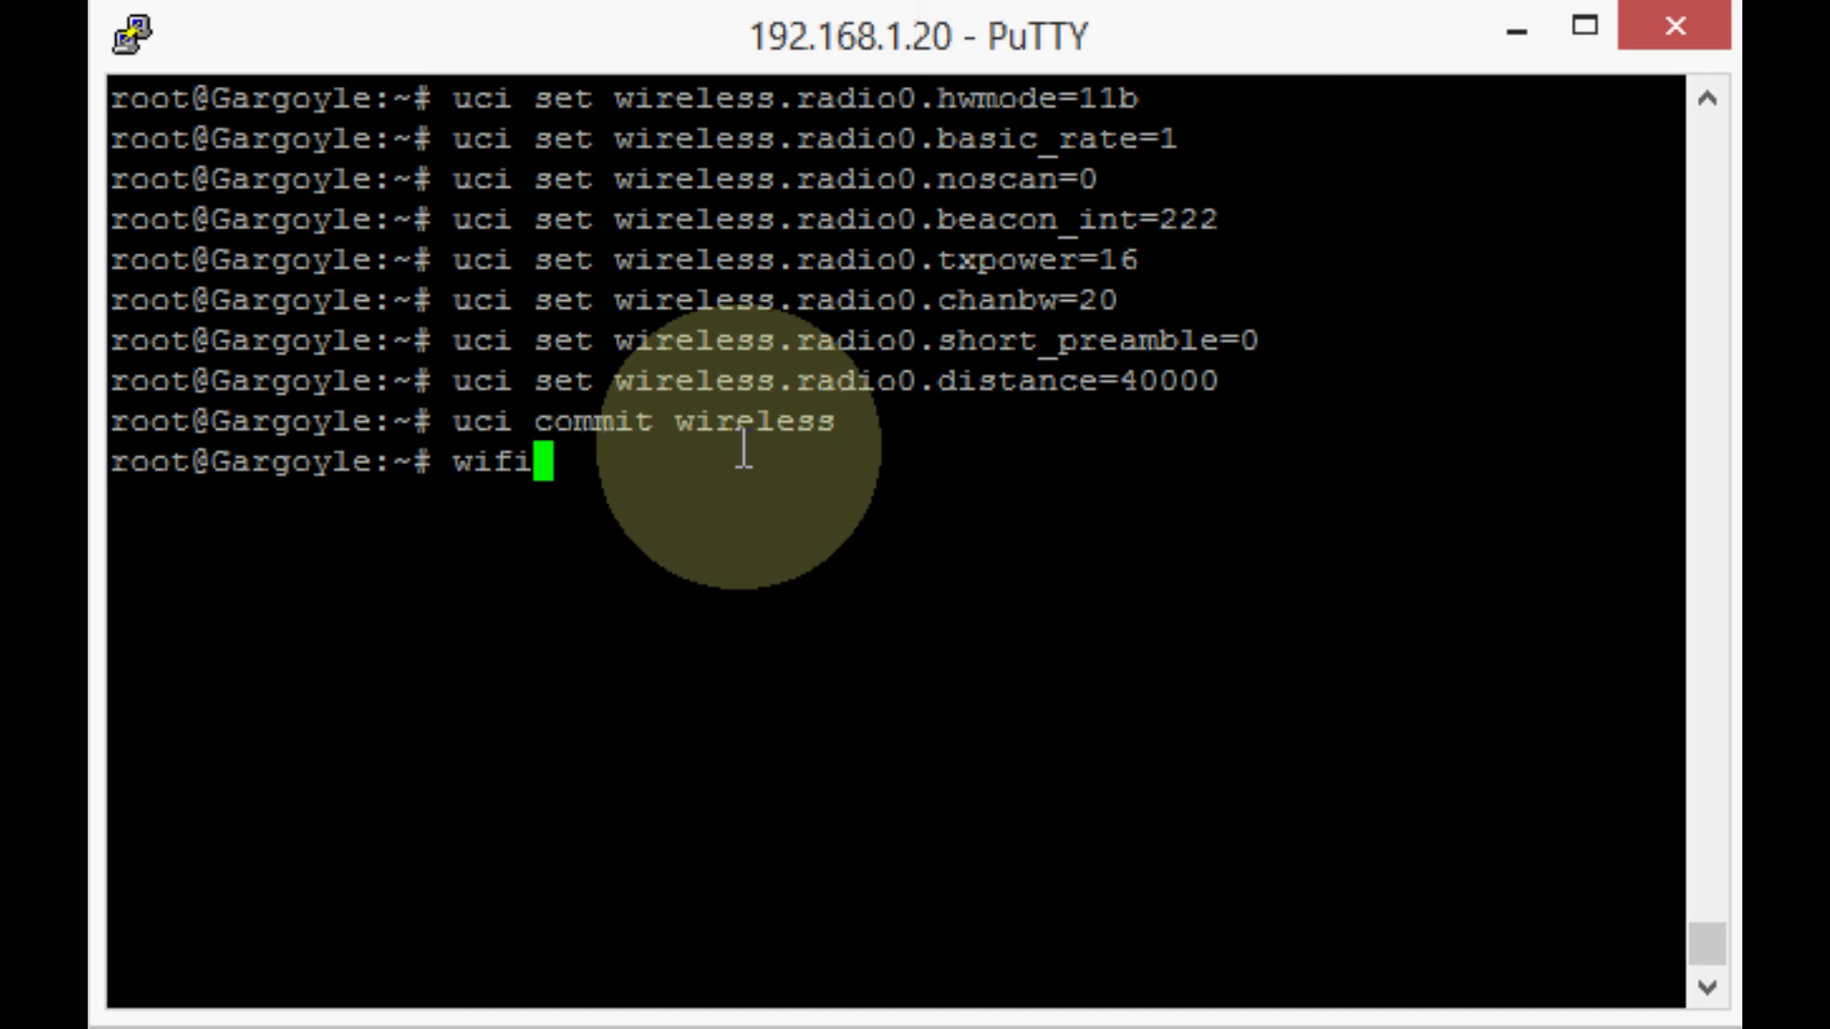